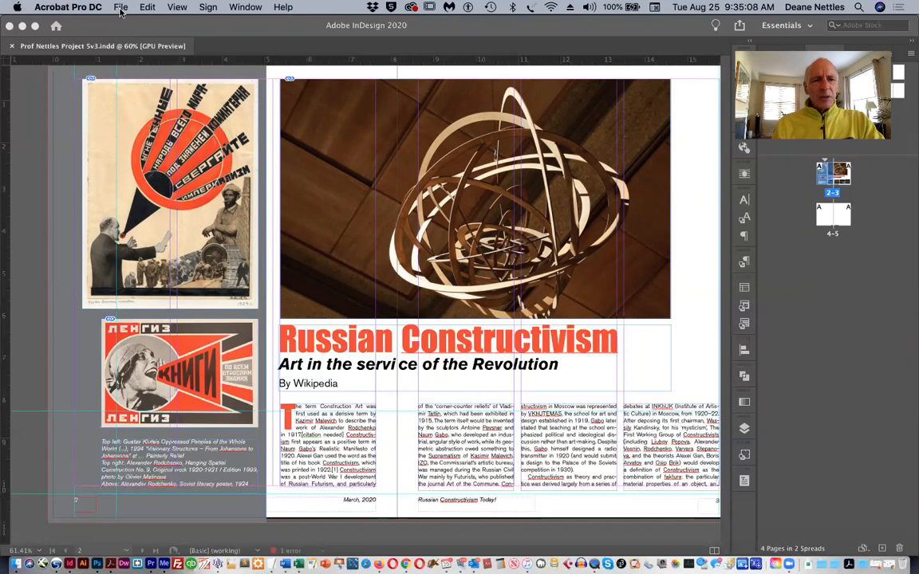
Switch to InDesign and start packaging the Russian Constructivism document, continuing past the package summary.
{"action": "left_click", "coordinate": [121, 8]}
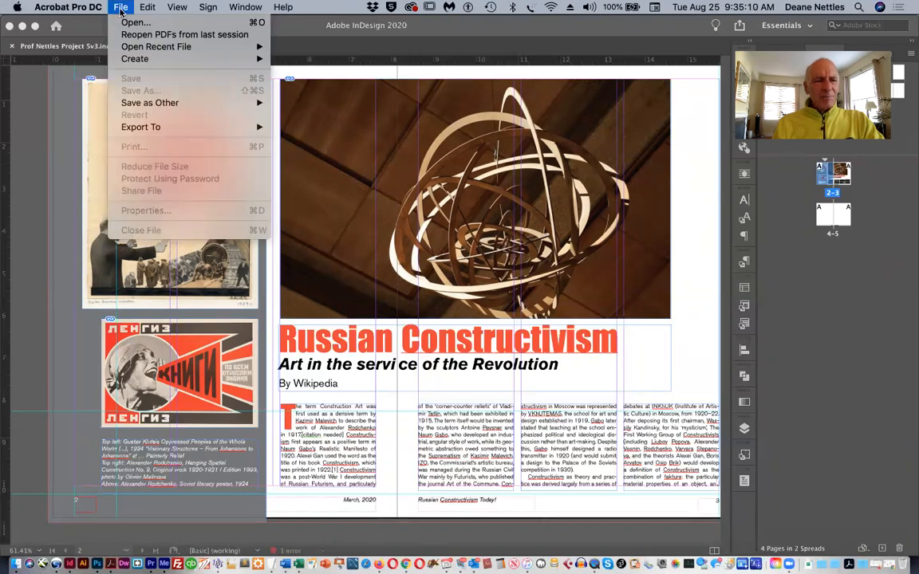
{"action": "mouse_move", "coordinate": [68, 7]}
{"action": "left_click", "coordinate": [190, 27]}
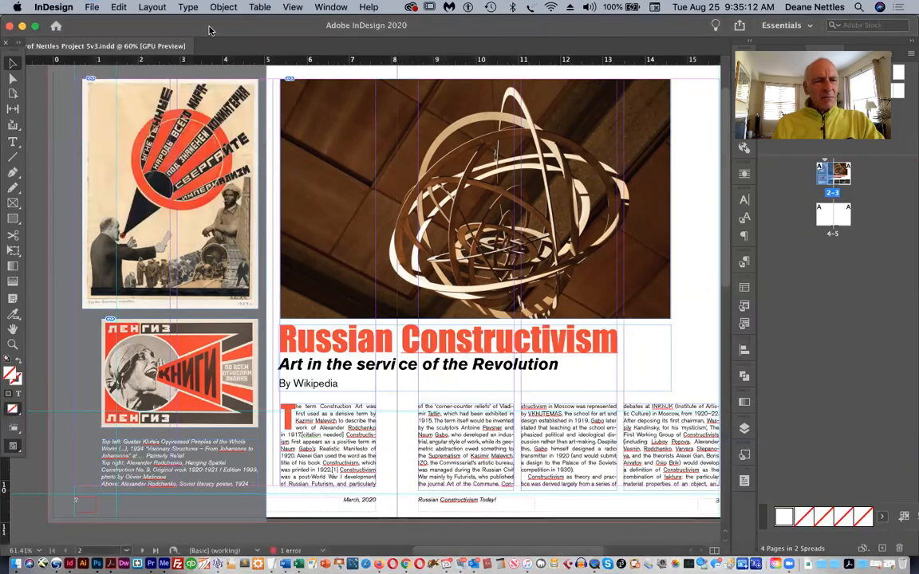
{"action": "left_click", "coordinate": [92, 7]}
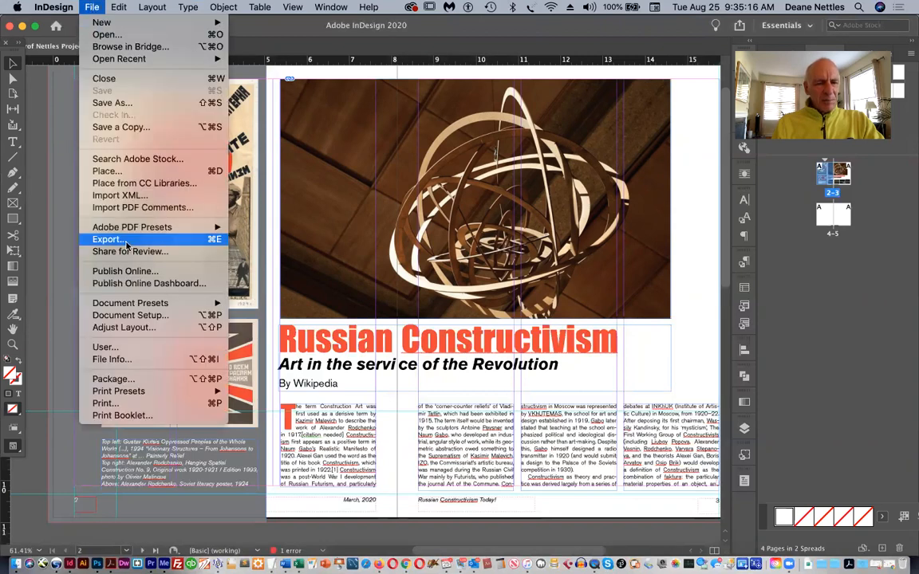
{"action": "mouse_move", "coordinate": [124, 390]}
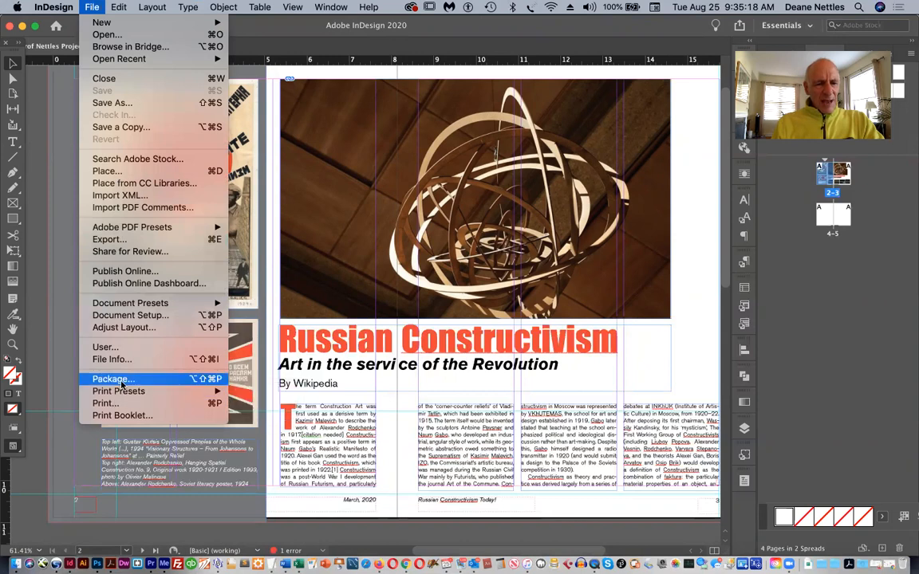
{"action": "left_click", "coordinate": [112, 379]}
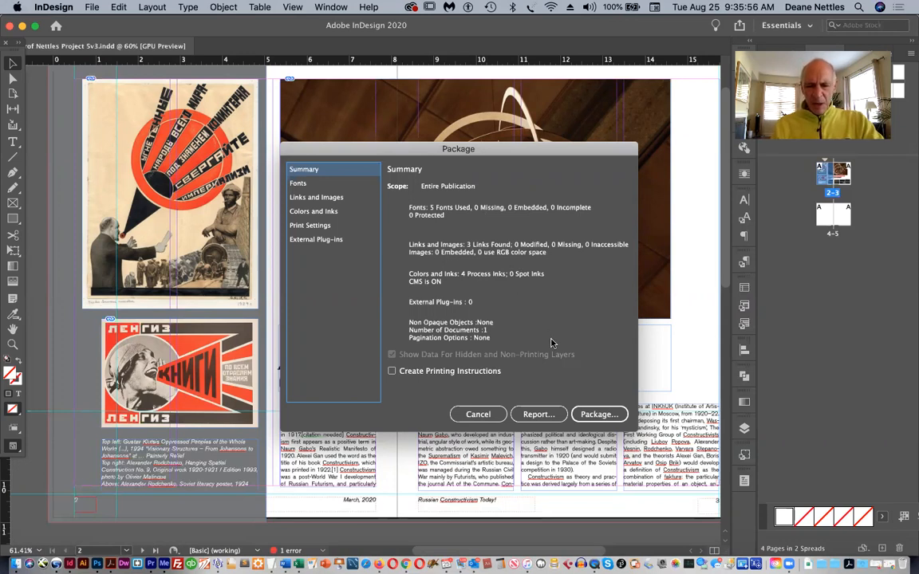
{"action": "left_click", "coordinate": [596, 415]}
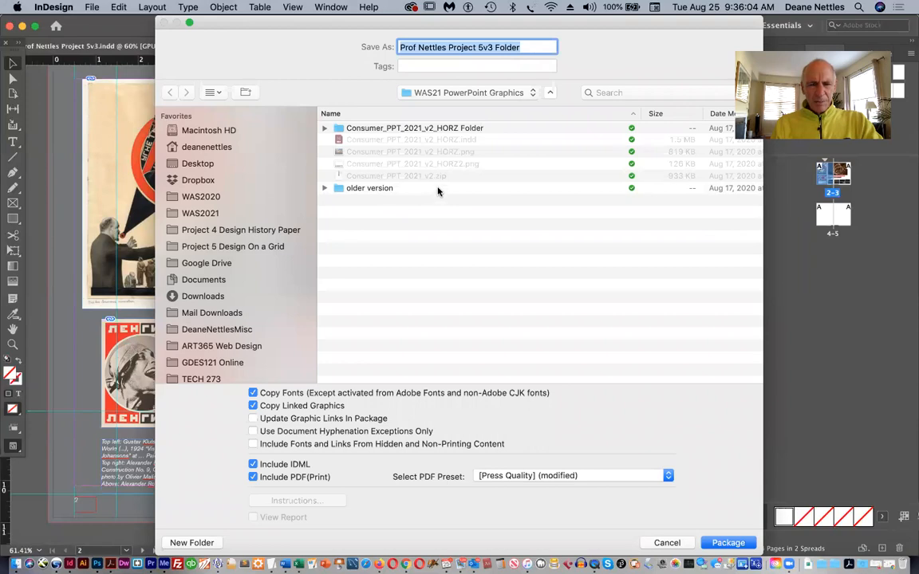
Package the document into the Project 5 Design On a Grid folder with the Adobe PDF Press Quality Crop Bleed preset, accepting the font warning.
{"action": "left_click", "coordinate": [213, 246]}
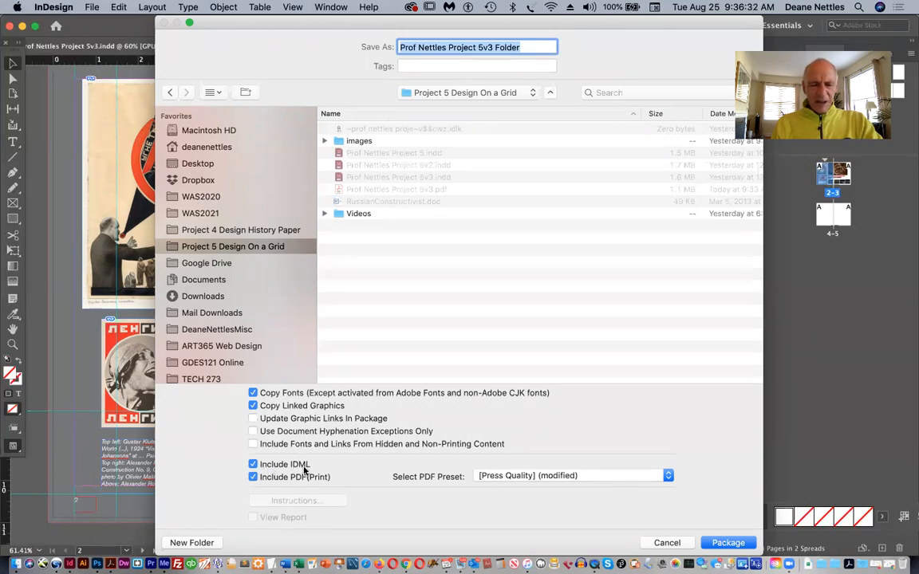
{"action": "left_click", "coordinate": [554, 477]}
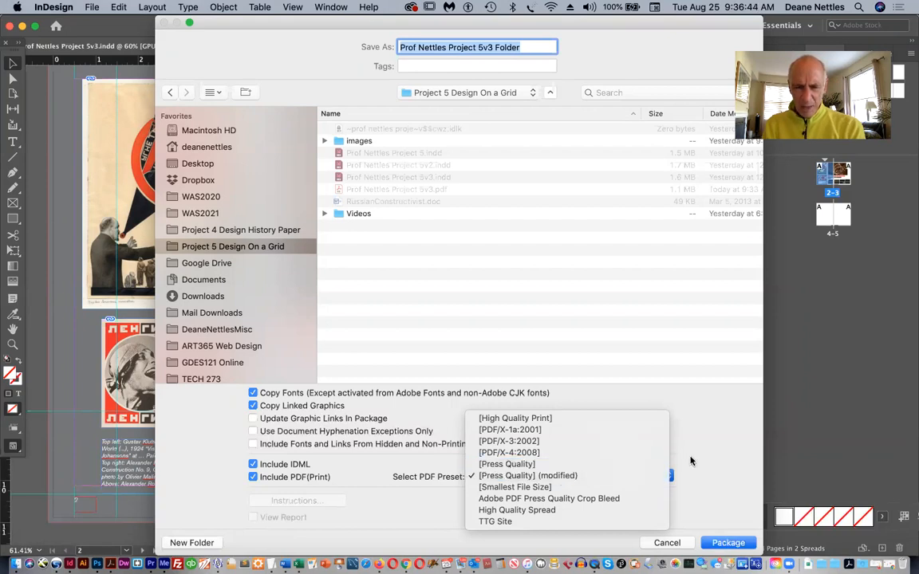
{"action": "left_click", "coordinate": [551, 502]}
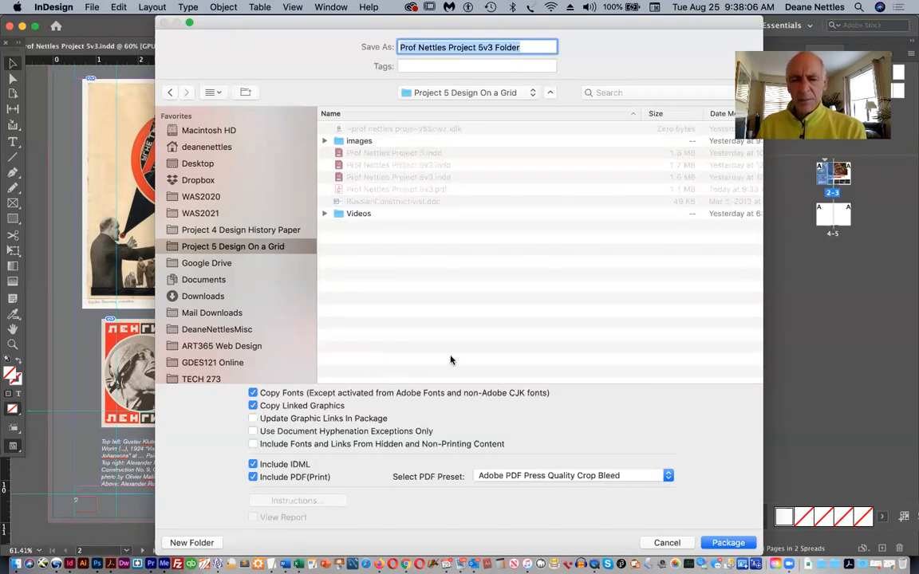
{"action": "left_click", "coordinate": [727, 543]}
{"action": "left_click", "coordinate": [572, 352]}
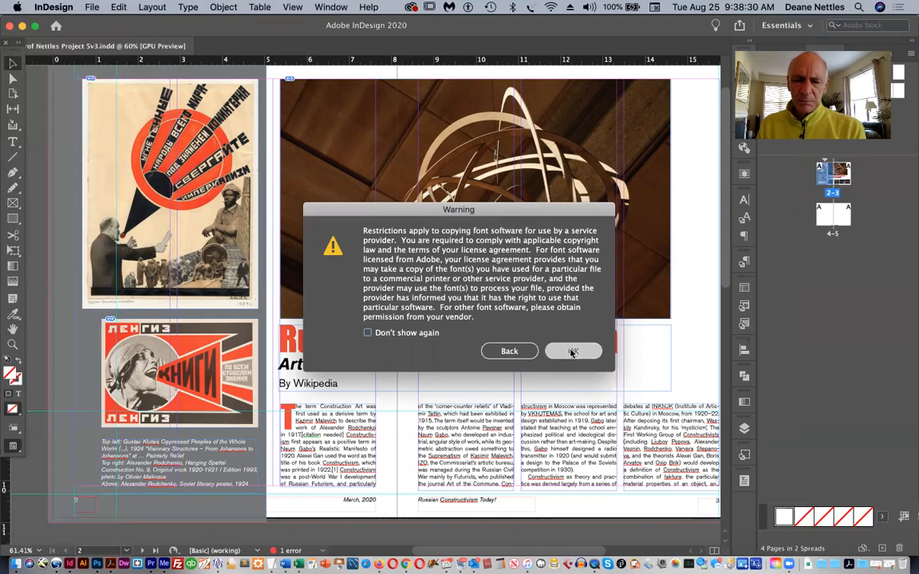
{"action": "left_click", "coordinate": [572, 351]}
{"action": "left_click", "coordinate": [568, 325]}
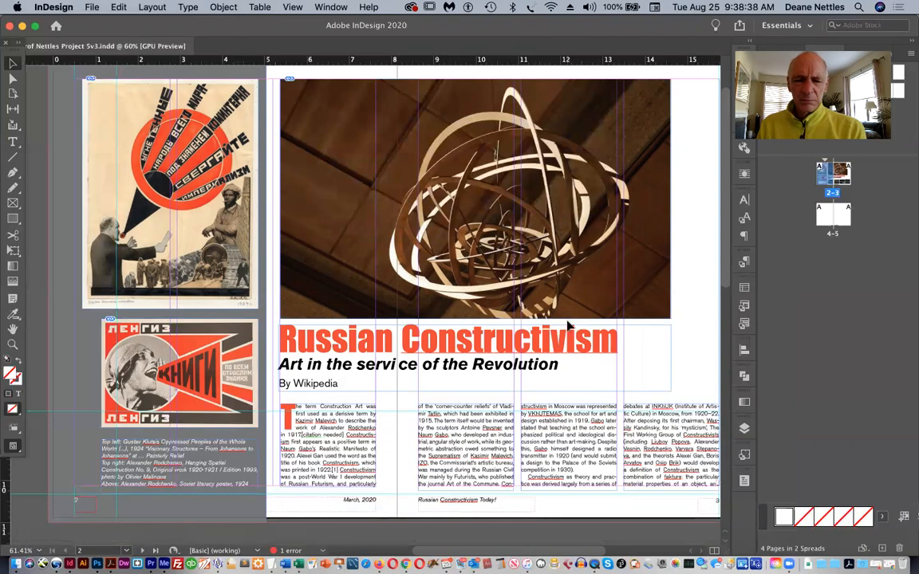
Switch to Finder, show the Project 5 Design On a Grid folder and collapse its Videos subfolder.
{"action": "left_click", "coordinate": [16, 555]}
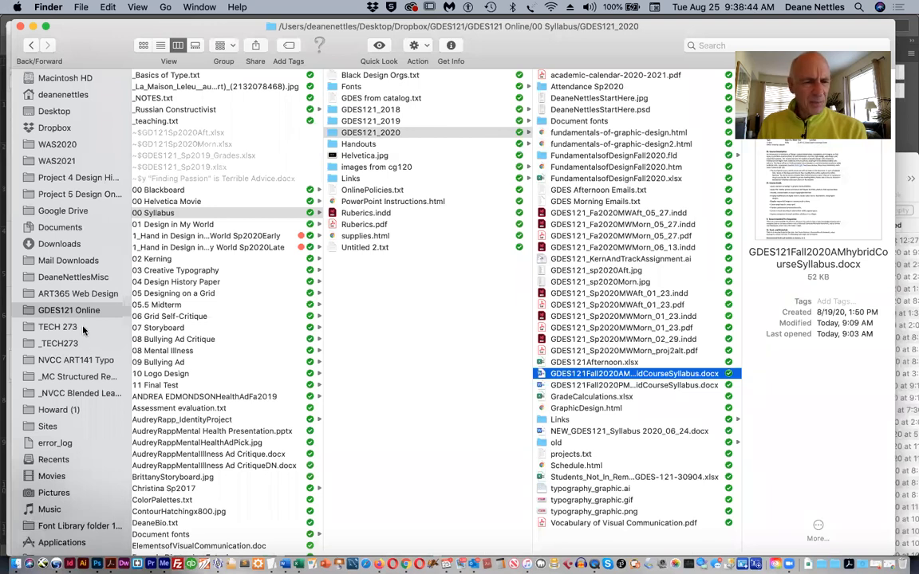
{"action": "left_click", "coordinate": [70, 193]}
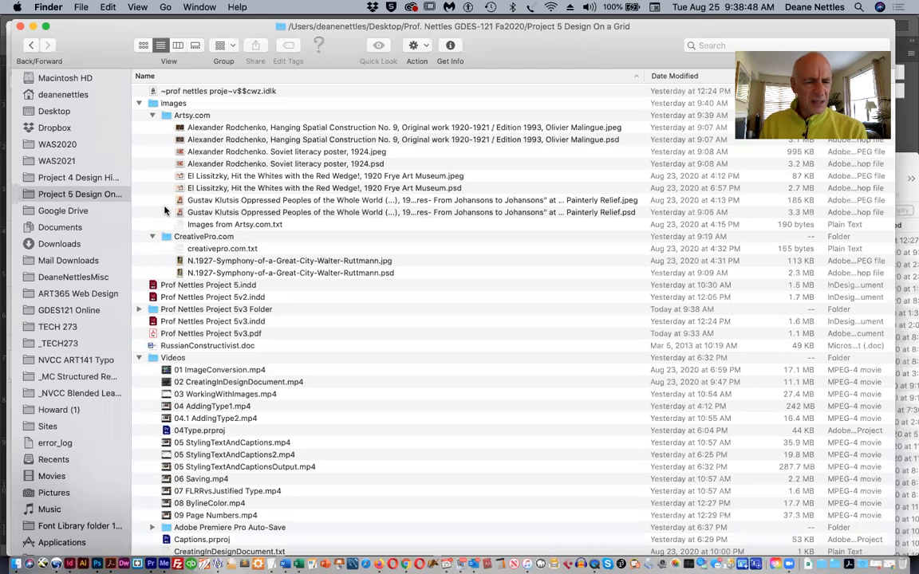
{"action": "left_click", "coordinate": [148, 356]}
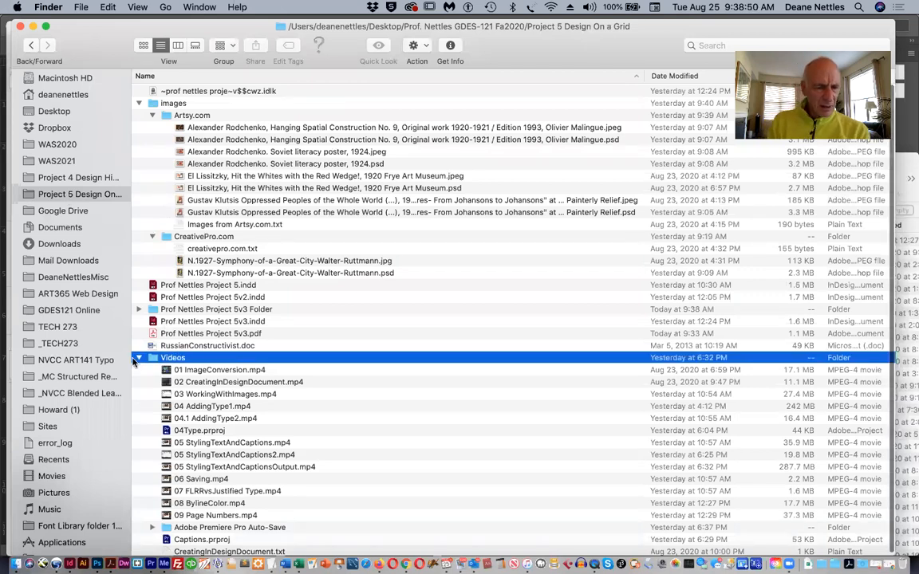
{"action": "left_click", "coordinate": [138, 358]}
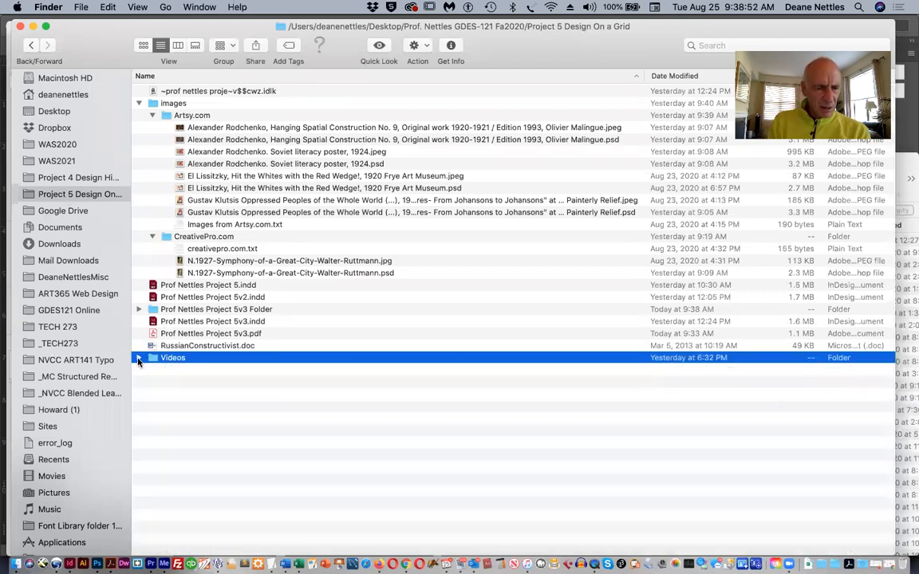
Expand the packaged 5v3 folder with its Document fonts and Links subfolders, and examine the fonts, linked images, IDML, INDD and PDF files.
{"action": "left_click", "coordinate": [139, 309]}
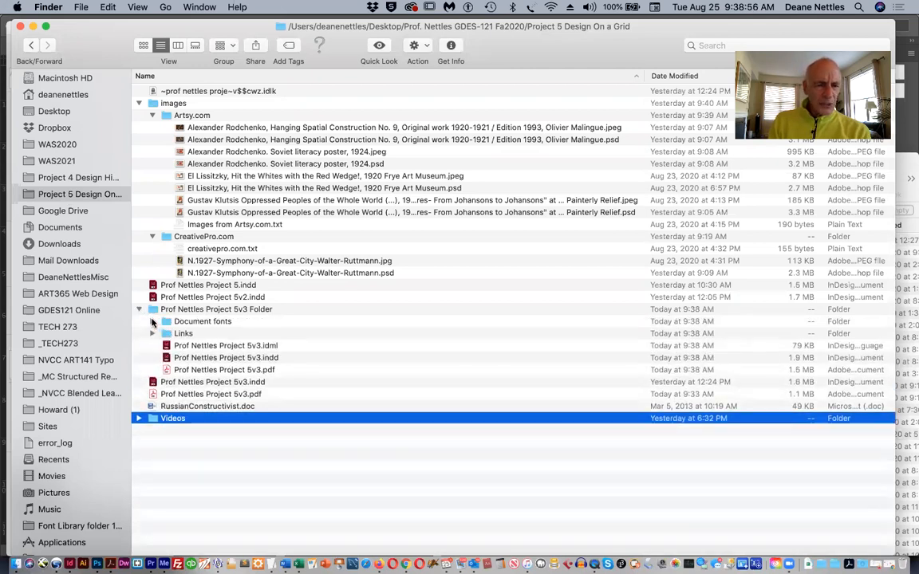
{"action": "left_click", "coordinate": [153, 321]}
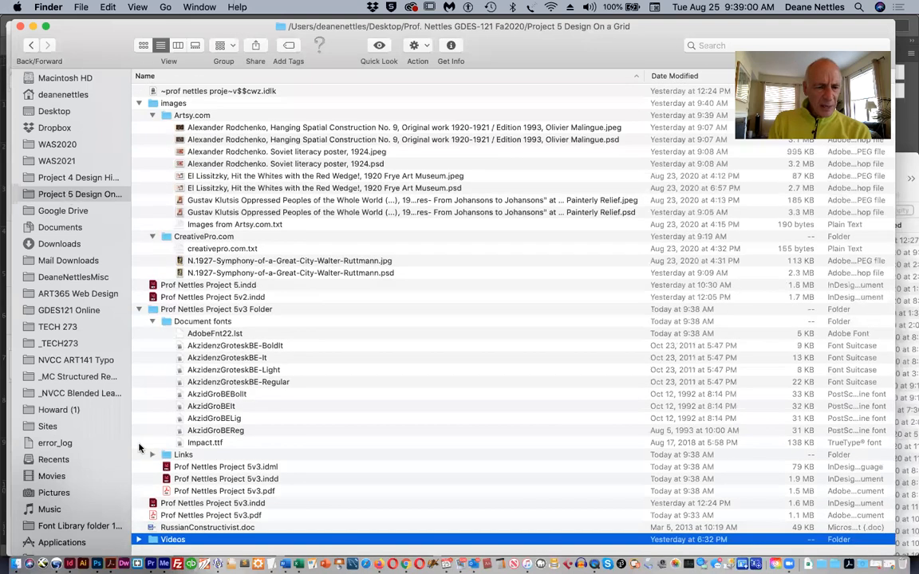
{"action": "left_click", "coordinate": [152, 455]}
{"action": "scroll", "coordinate": [257, 401], "scroll_direction": "down", "scroll_amount": 2}
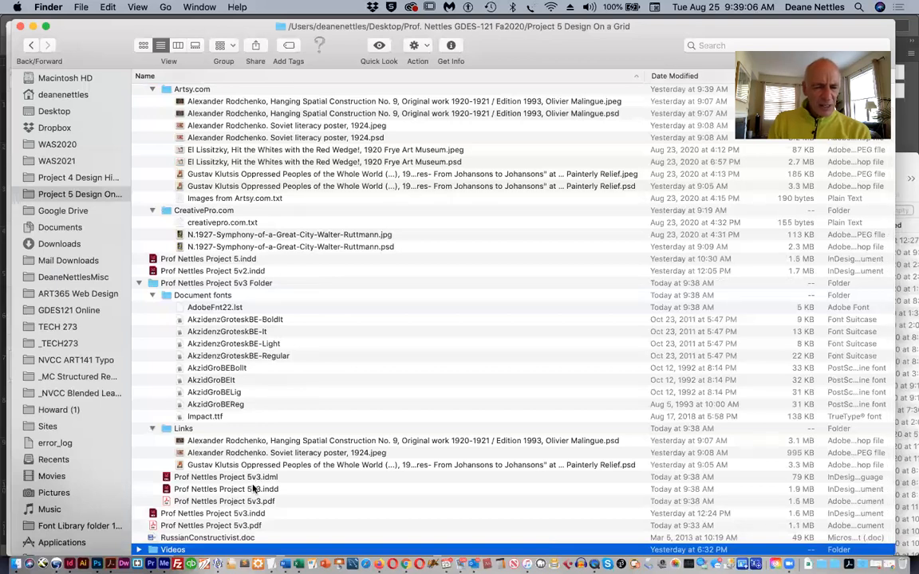
{"action": "left_click", "coordinate": [253, 490]}
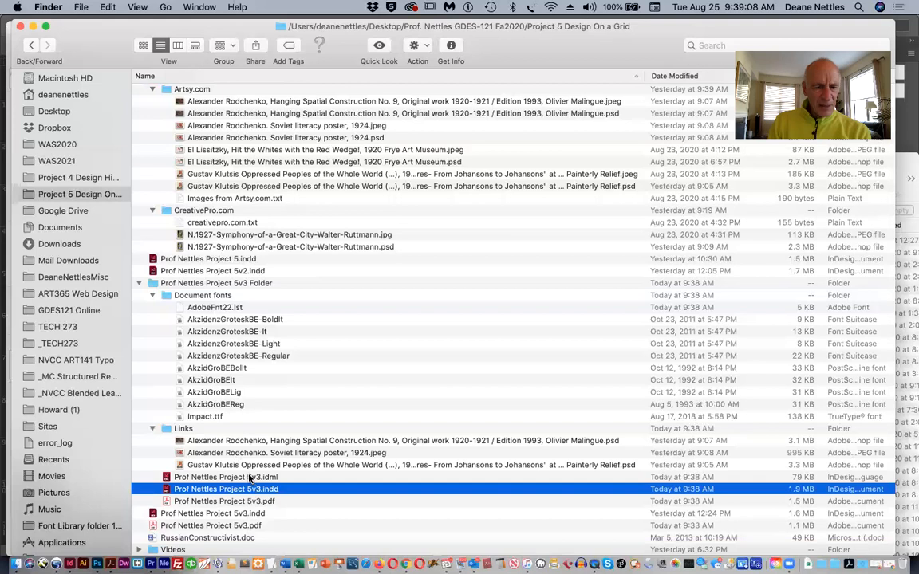
{"action": "left_click", "coordinate": [250, 477]}
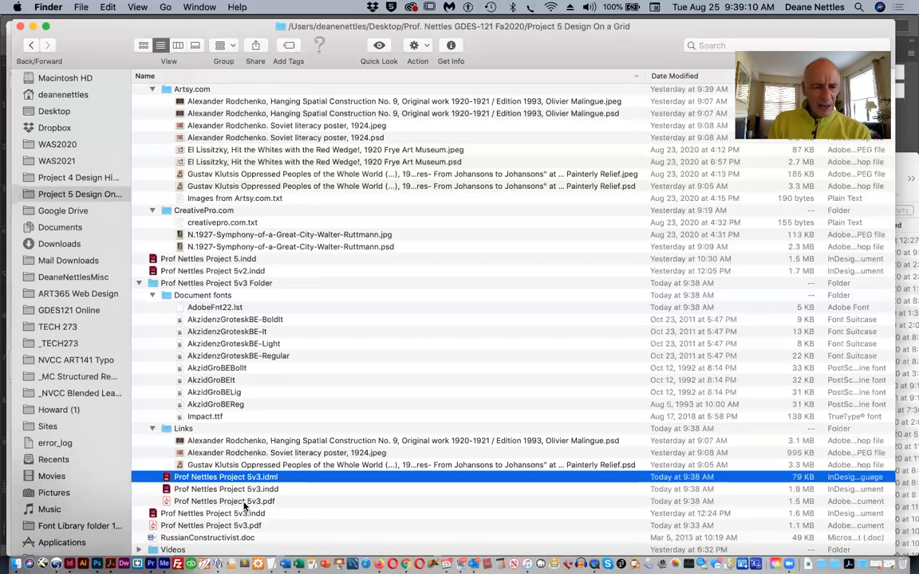
{"action": "left_click", "coordinate": [177, 501]}
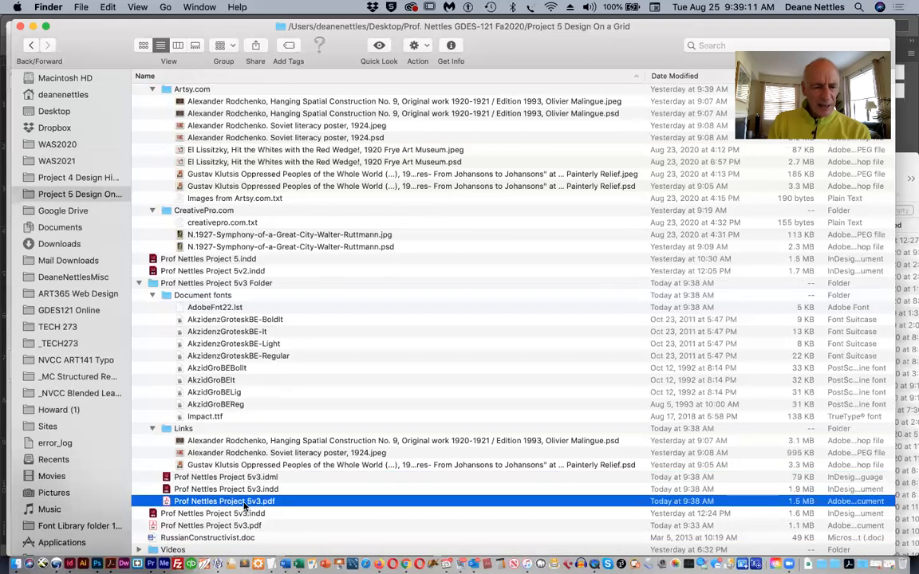
Open the packaged PDF in Acrobat, look through its pages and crop marks, and close it.
{"action": "double_click", "coordinate": [166, 501]}
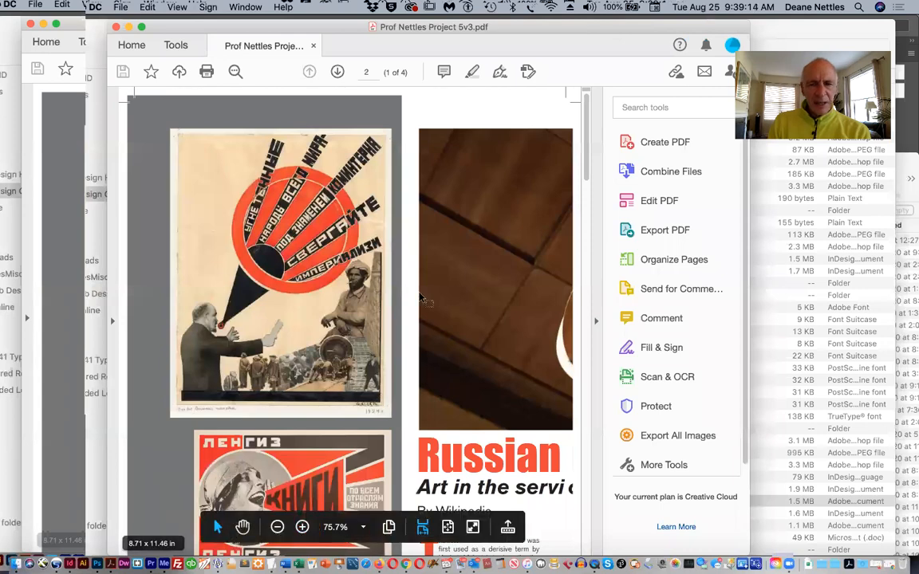
{"action": "scroll", "coordinate": [423, 295], "scroll_direction": "down", "scroll_amount": 5}
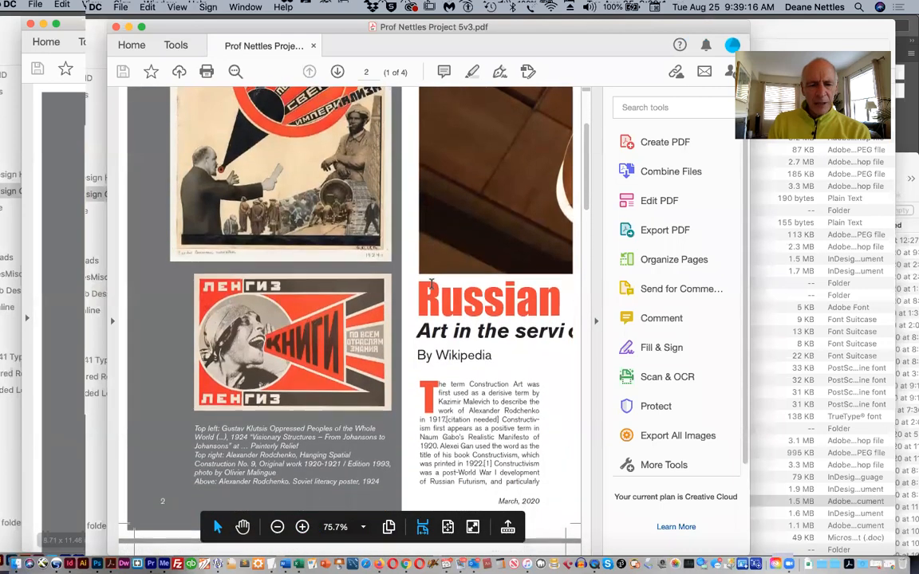
{"action": "scroll", "coordinate": [431, 283], "scroll_direction": "down", "scroll_amount": 10}
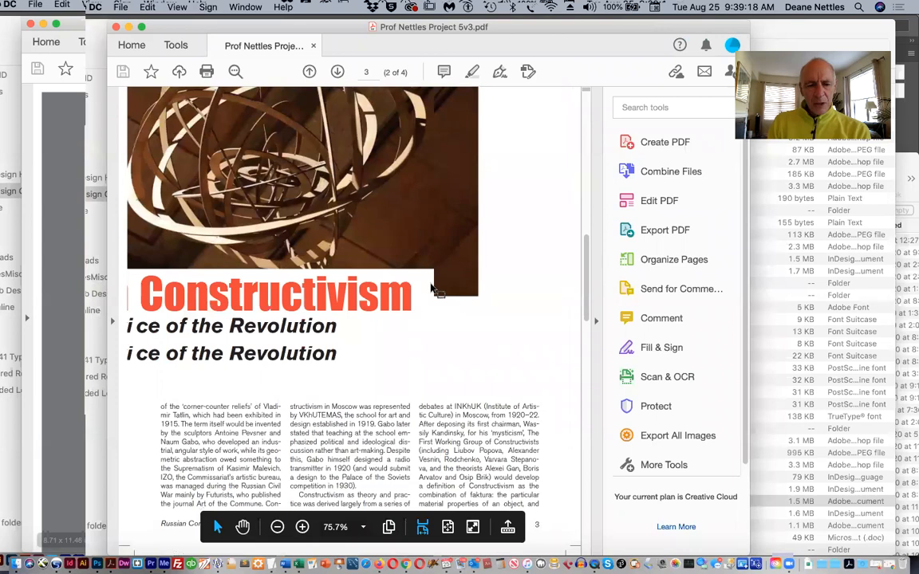
{"action": "scroll", "coordinate": [431, 288], "scroll_direction": "up", "scroll_amount": 10}
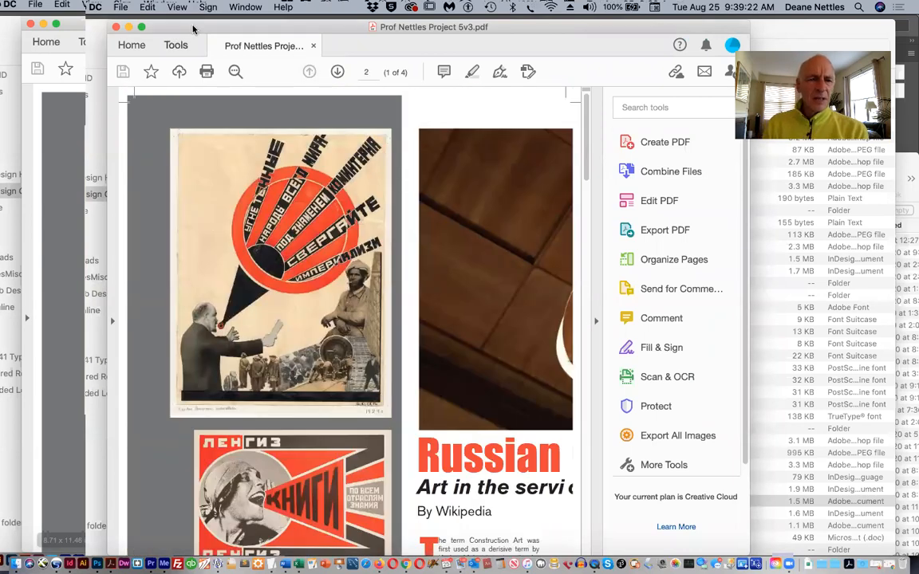
{"action": "left_click", "coordinate": [115, 27]}
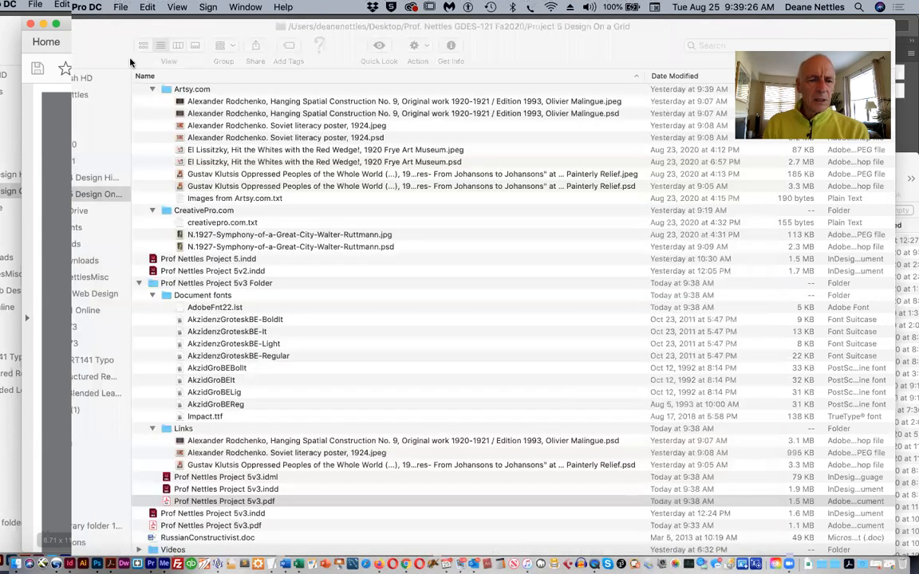
Collapse the packaged 5v3 folder, preview its details with Quick Look, and move the folder to the Trash.
{"action": "left_click", "coordinate": [139, 283]}
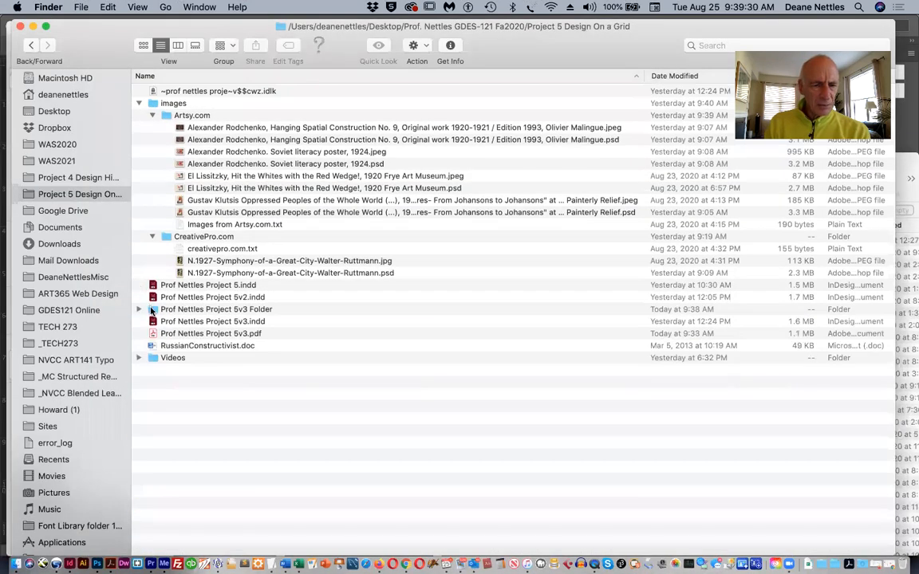
{"action": "left_click", "coordinate": [152, 310]}
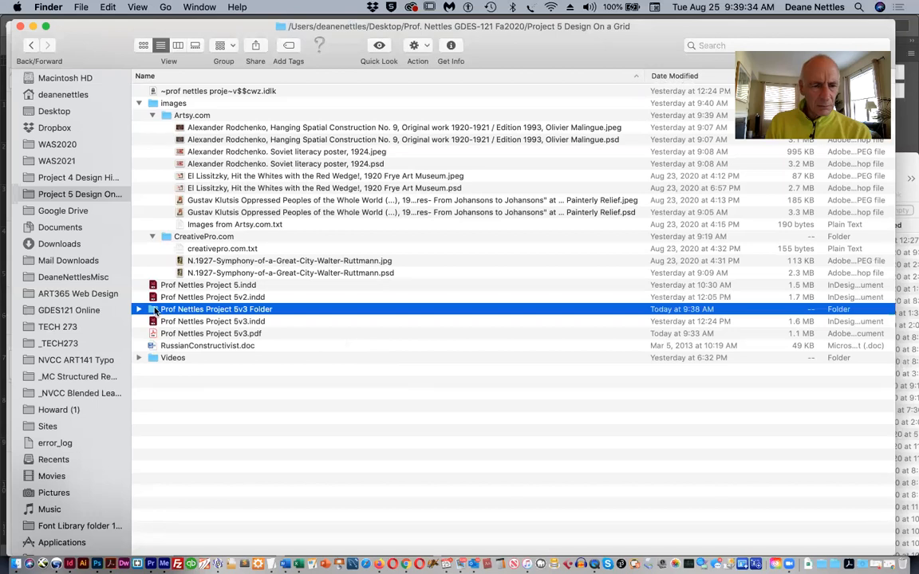
{"action": "key", "text": "space"}
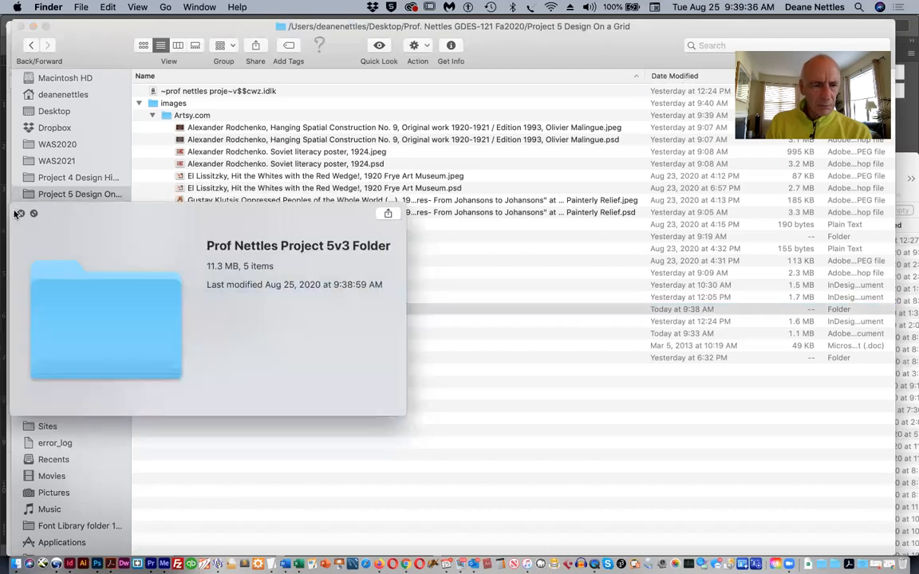
{"action": "left_click", "coordinate": [21, 213]}
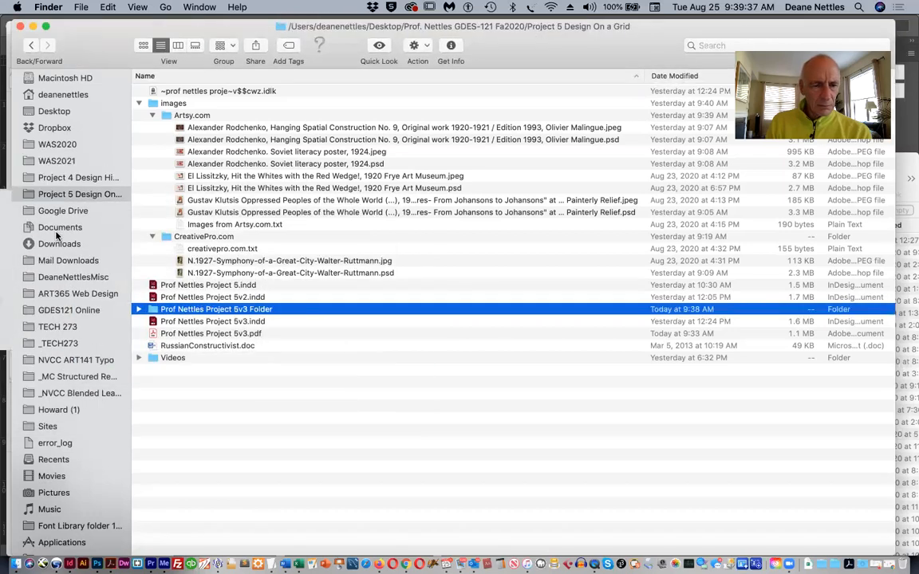
{"action": "right_click", "coordinate": [152, 311]}
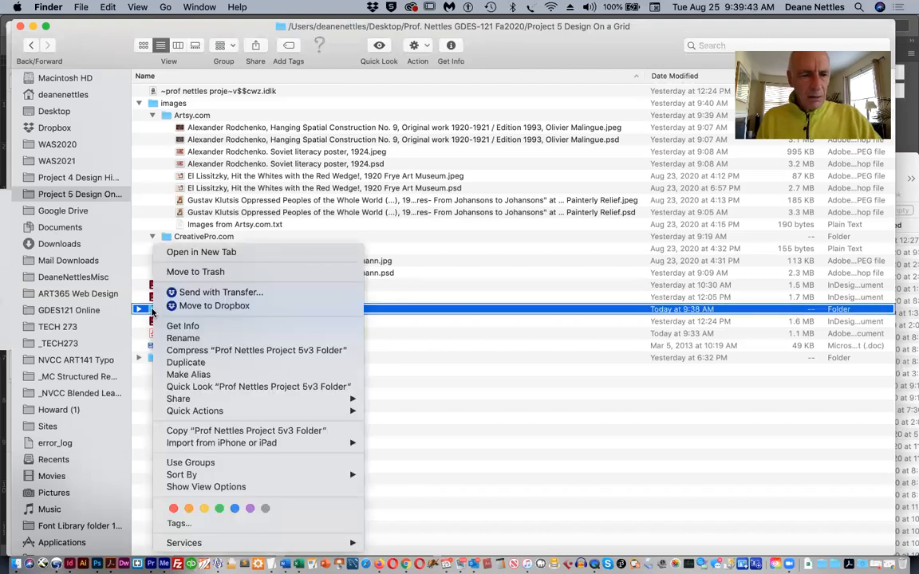
{"action": "left_click", "coordinate": [194, 273]}
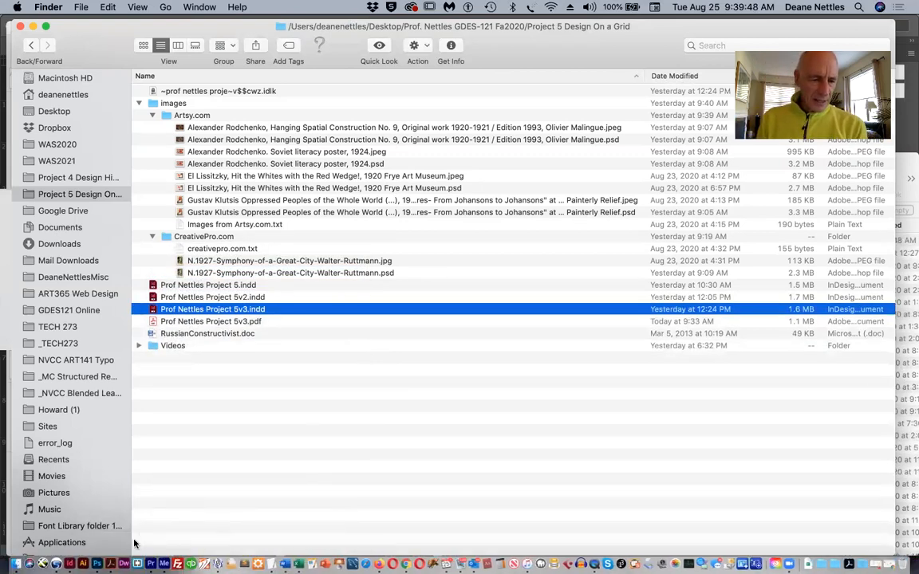
Switch to InDesign, open the Adobe PDF preset definitions, and start a new preset based on [Press Quality].
{"action": "left_click", "coordinate": [69, 554]}
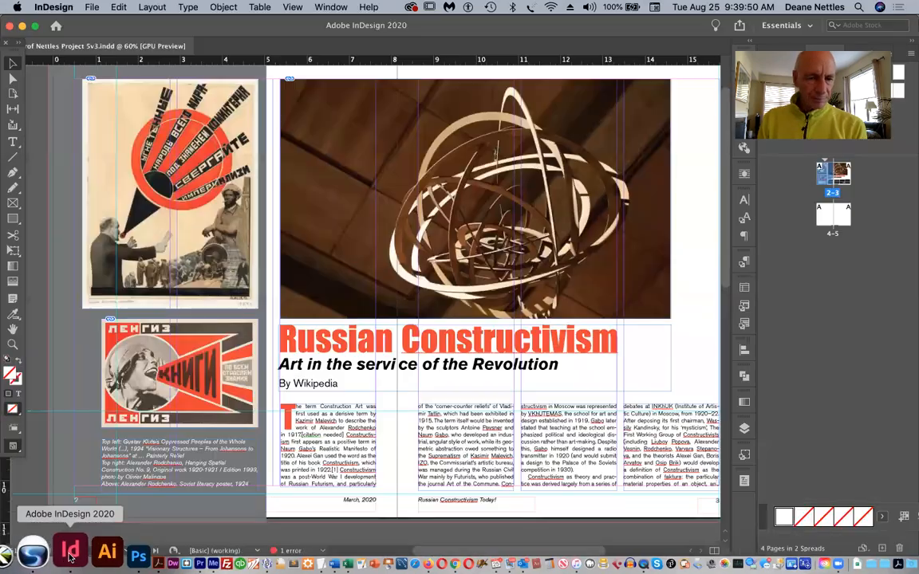
{"action": "left_click", "coordinate": [91, 7]}
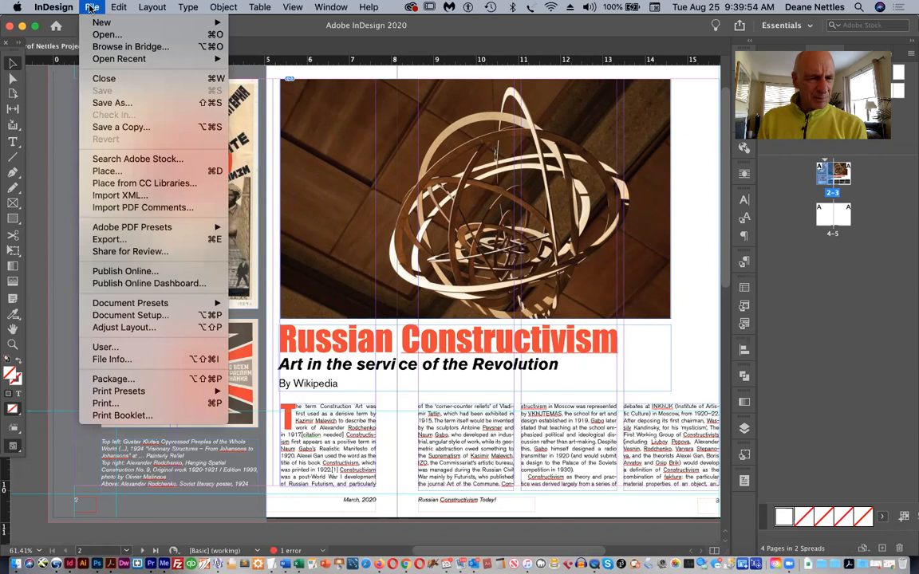
{"action": "mouse_move", "coordinate": [144, 231]}
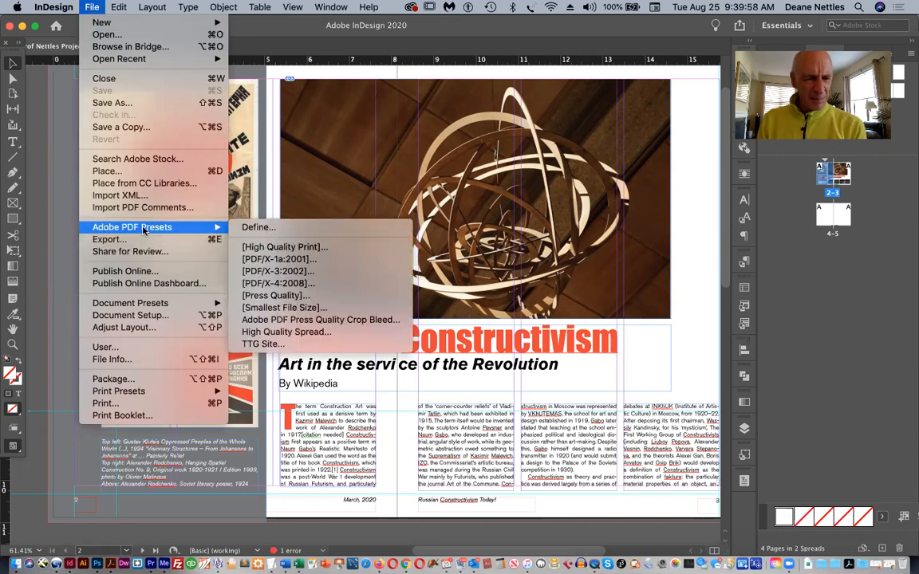
{"action": "left_click", "coordinate": [254, 229]}
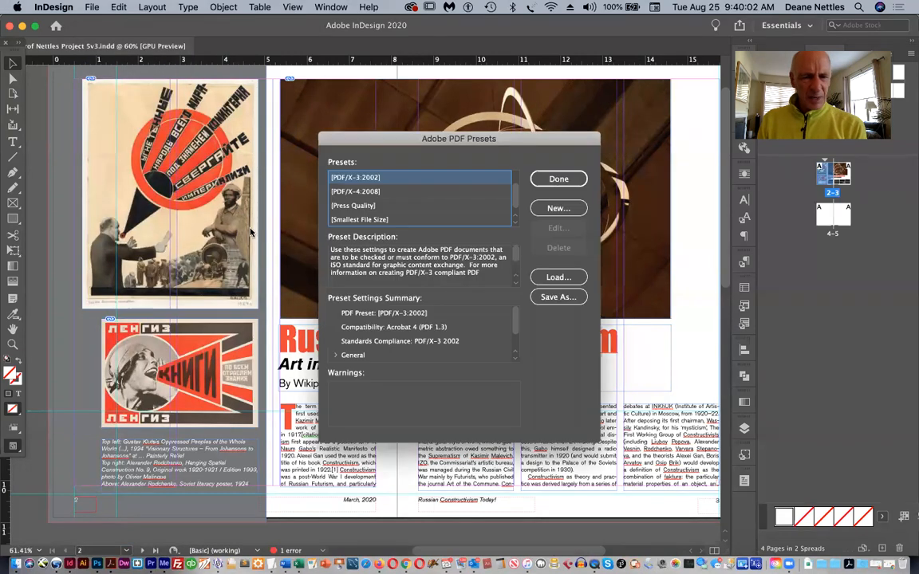
{"action": "scroll", "coordinate": [426, 207], "scroll_direction": "down", "scroll_amount": 3}
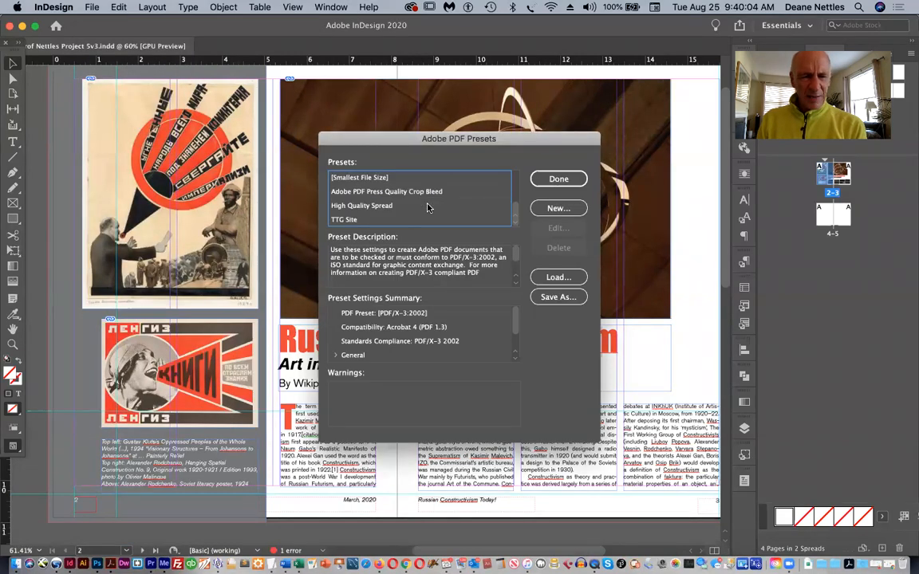
{"action": "scroll", "coordinate": [426, 207], "scroll_direction": "up", "scroll_amount": 5}
{"action": "scroll", "coordinate": [427, 208], "scroll_direction": "down", "scroll_amount": 3}
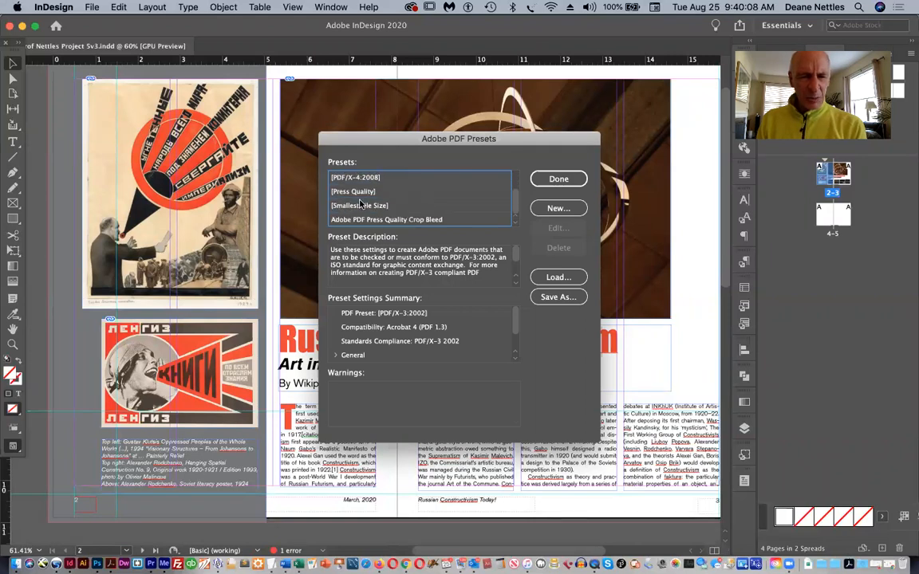
{"action": "left_click", "coordinate": [423, 192]}
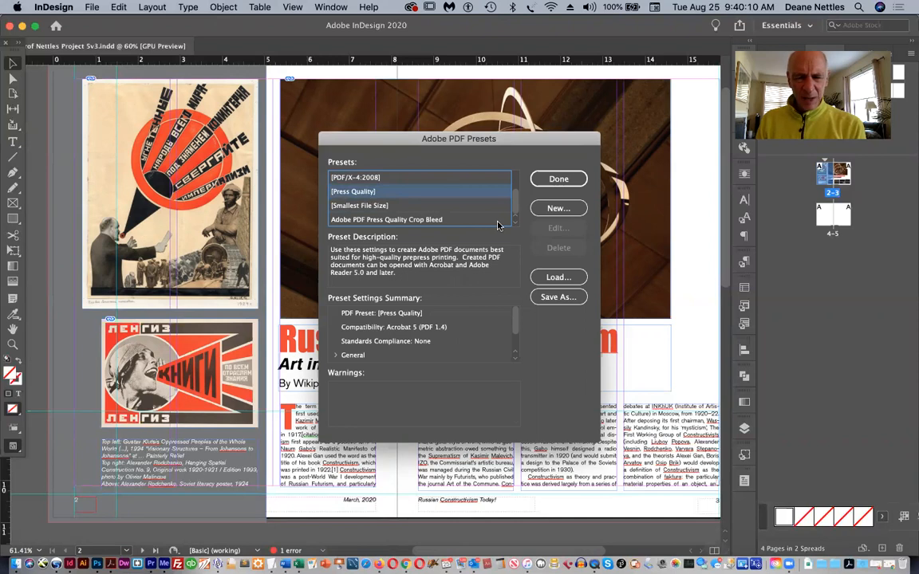
{"action": "left_click", "coordinate": [556, 209]}
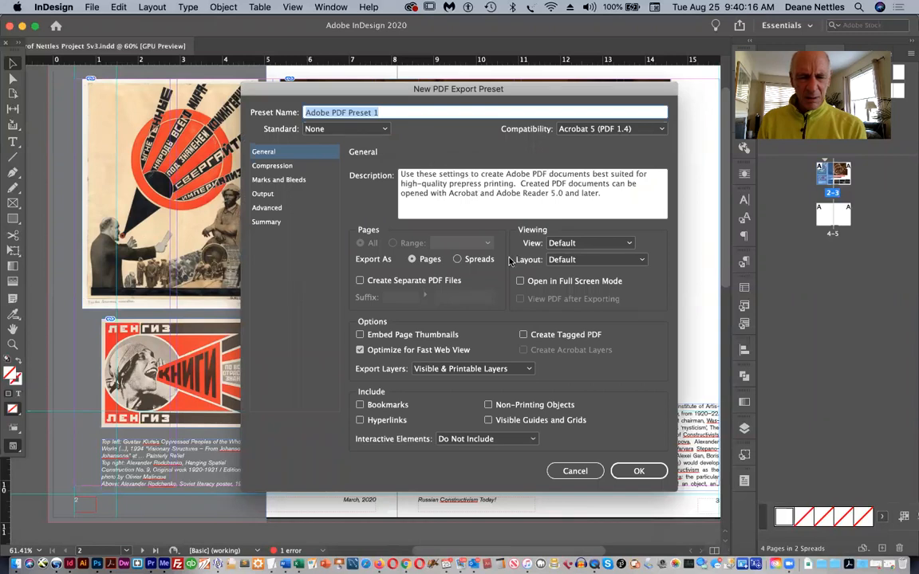
Set the new preset to export as spreads, with crop marks and the document bleed settings.
{"action": "left_click", "coordinate": [457, 259]}
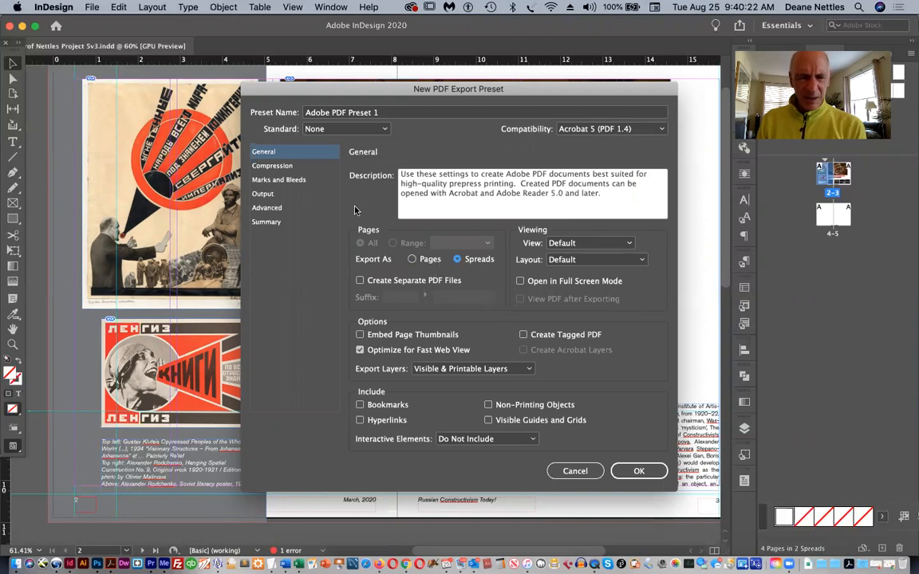
{"action": "left_click", "coordinate": [294, 180]}
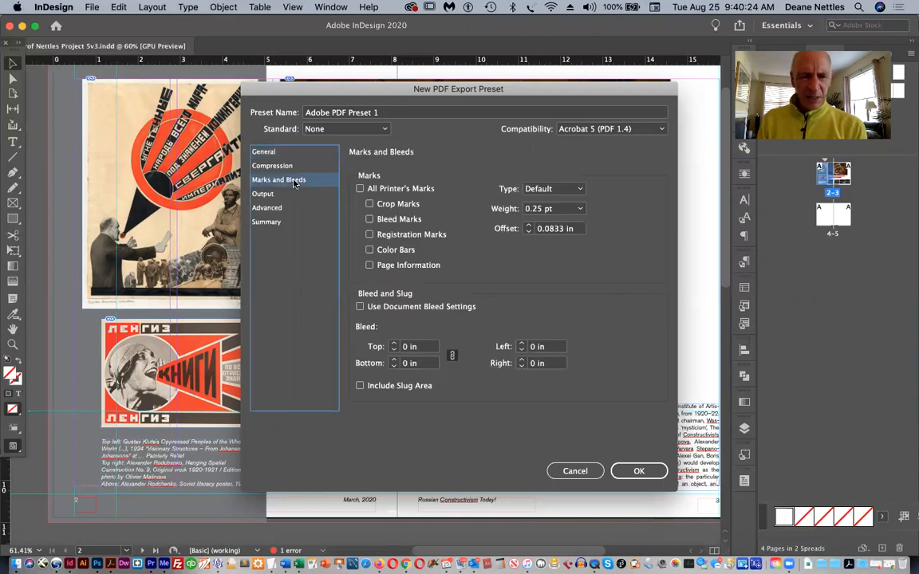
{"action": "left_click", "coordinate": [381, 206]}
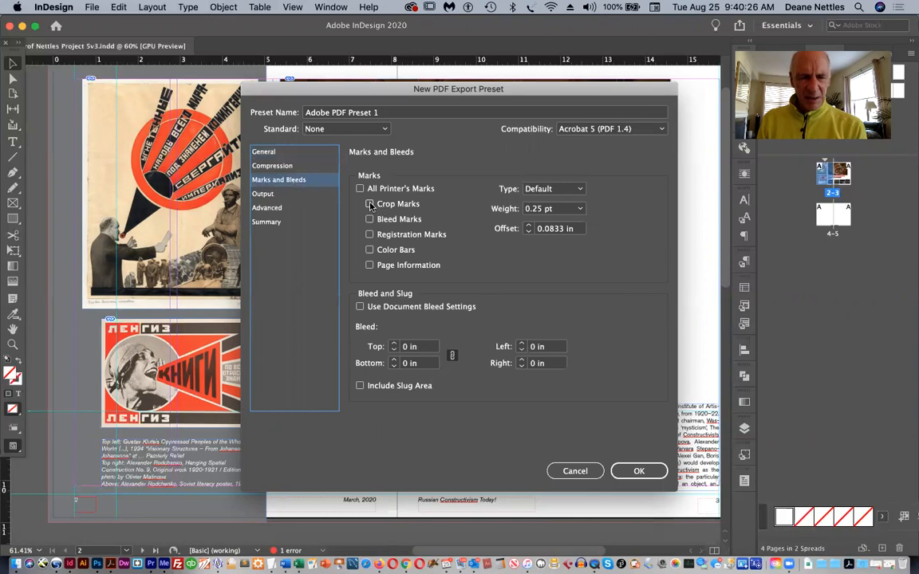
{"action": "left_click", "coordinate": [359, 307]}
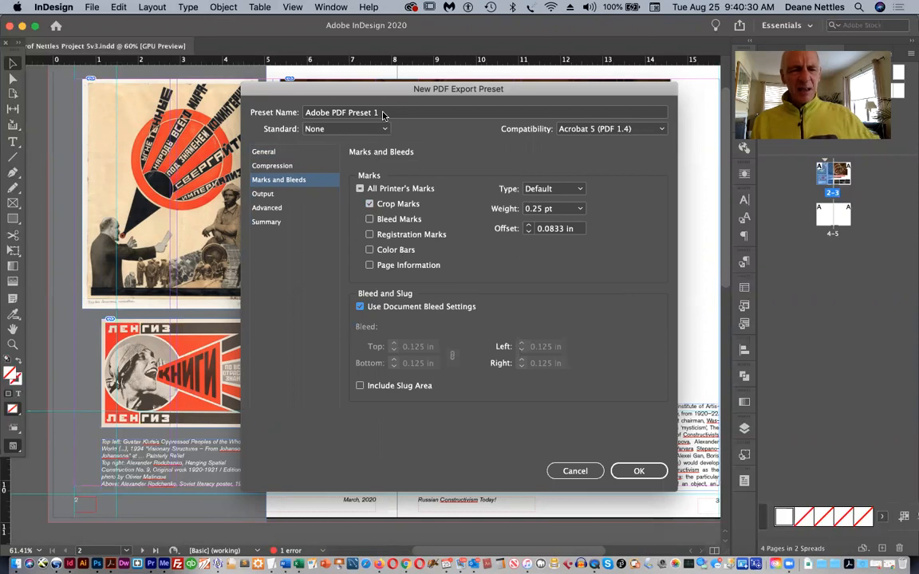
Name the preset Adobe PDF Press Quality Spread Crop Bleed, save it, and close the preset definitions.
{"action": "left_click_drag", "start_coordinate": [383, 113], "coordinate": [349, 114]}
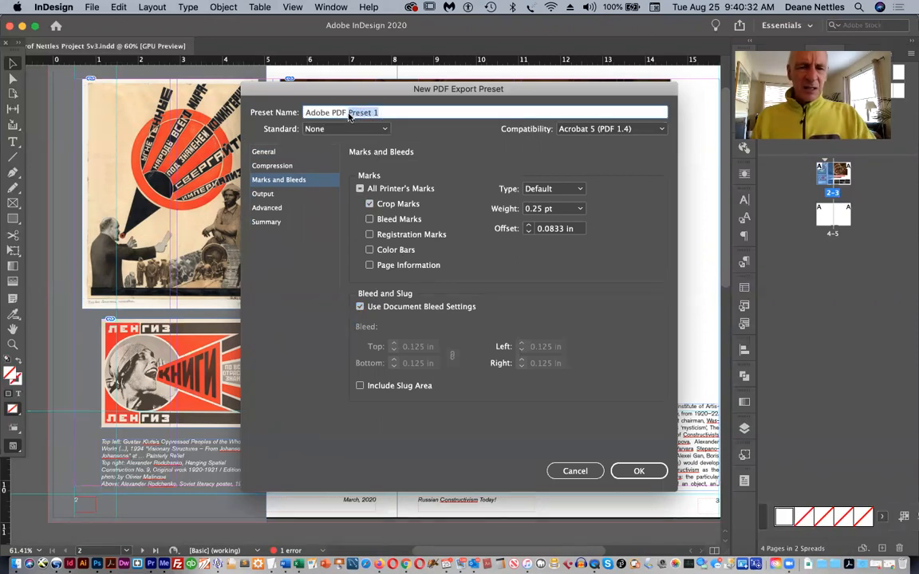
{"action": "type", "text": "Press Quality "}
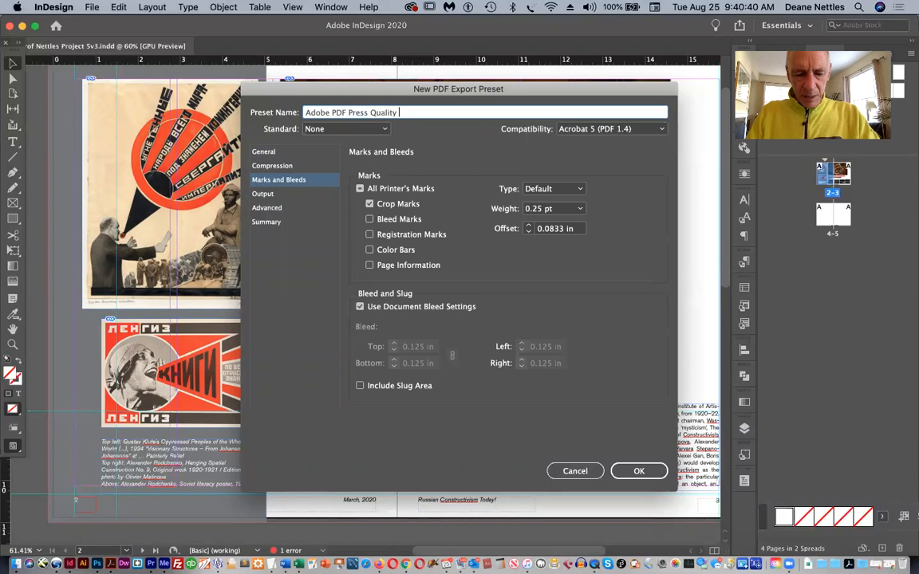
{"action": "type", "text": "Spread"}
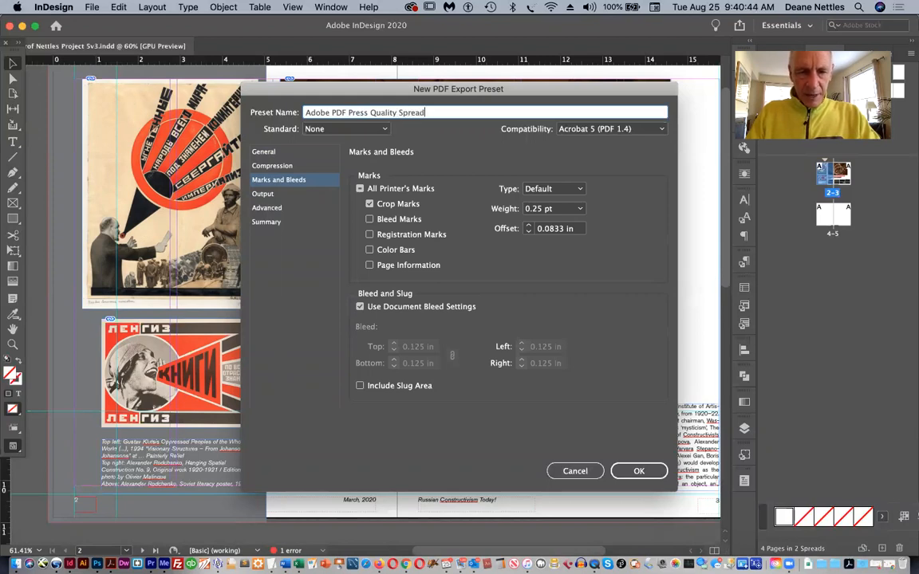
{"action": "type", "text": " Cr"}
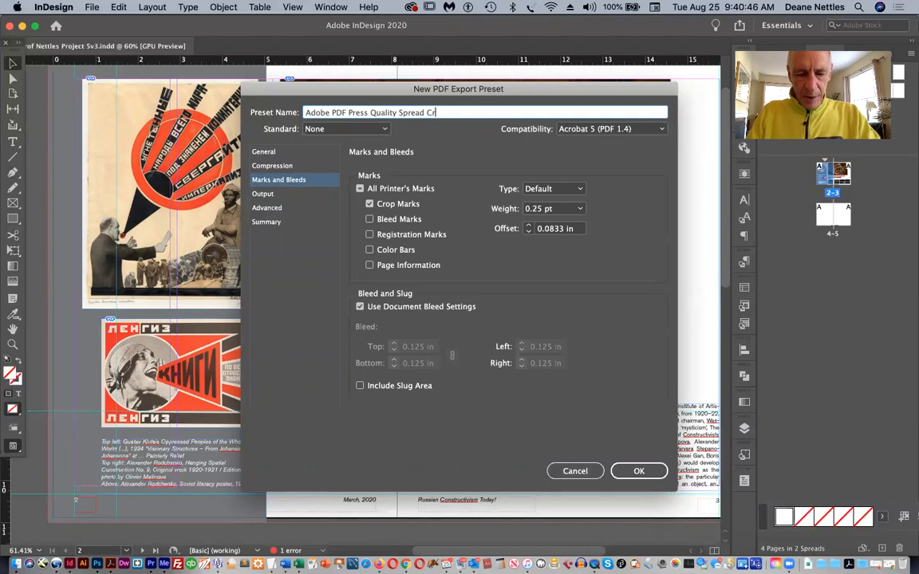
{"action": "type", "text": "op Bleed"}
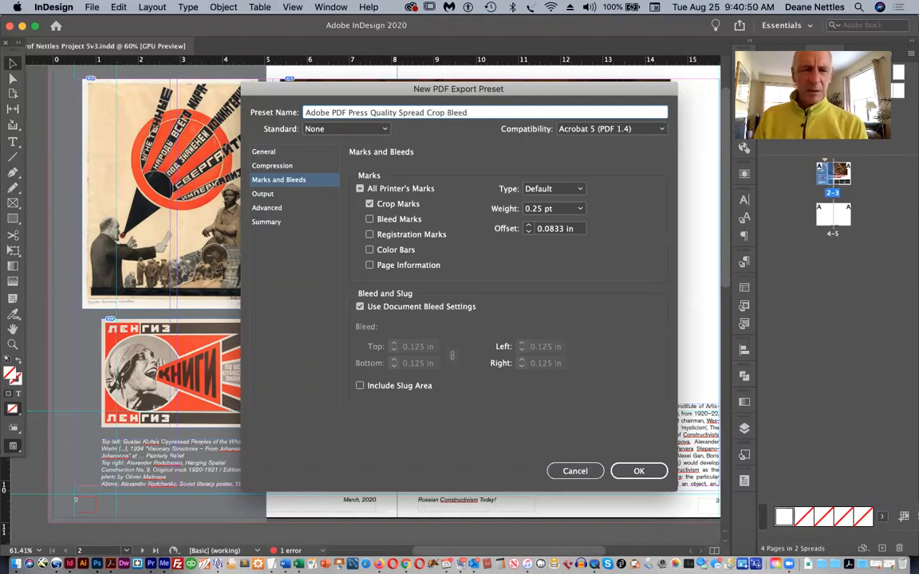
{"action": "left_click", "coordinate": [630, 472]}
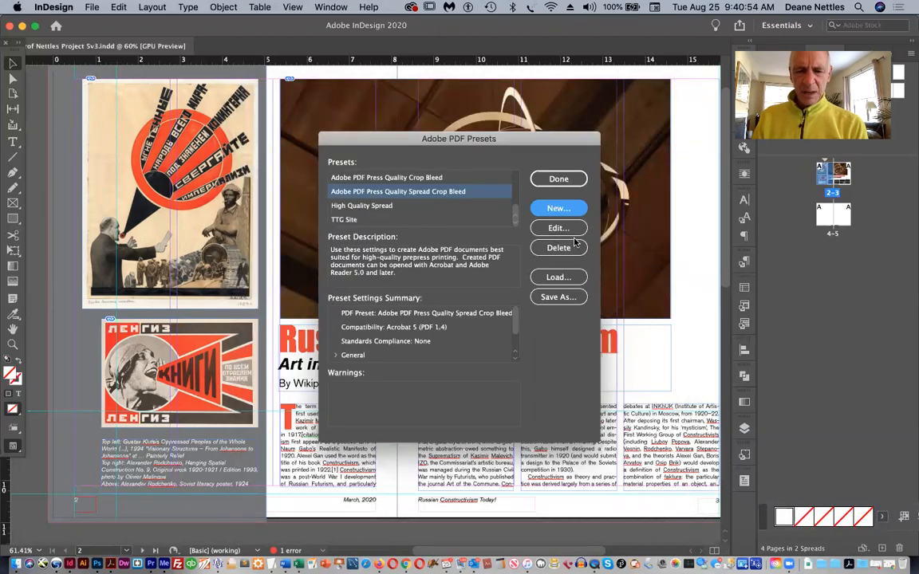
{"action": "left_click", "coordinate": [559, 297]}
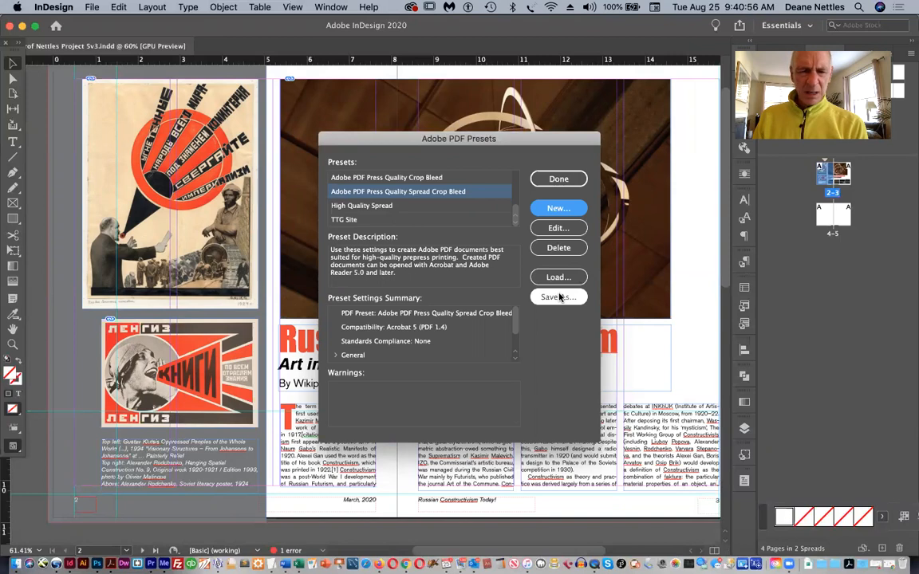
{"action": "left_click", "coordinate": [550, 180]}
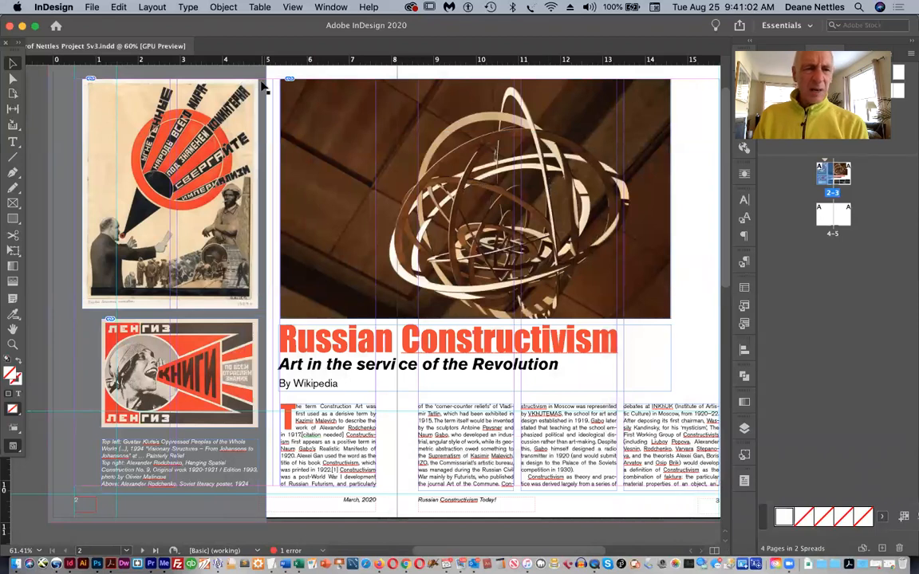
Package the document into the Project 5 Design On a Grid folder, using the Adobe PDF Press Quality Spread Crop Bleed preset for its print PDF.
{"action": "left_click", "coordinate": [89, 8]}
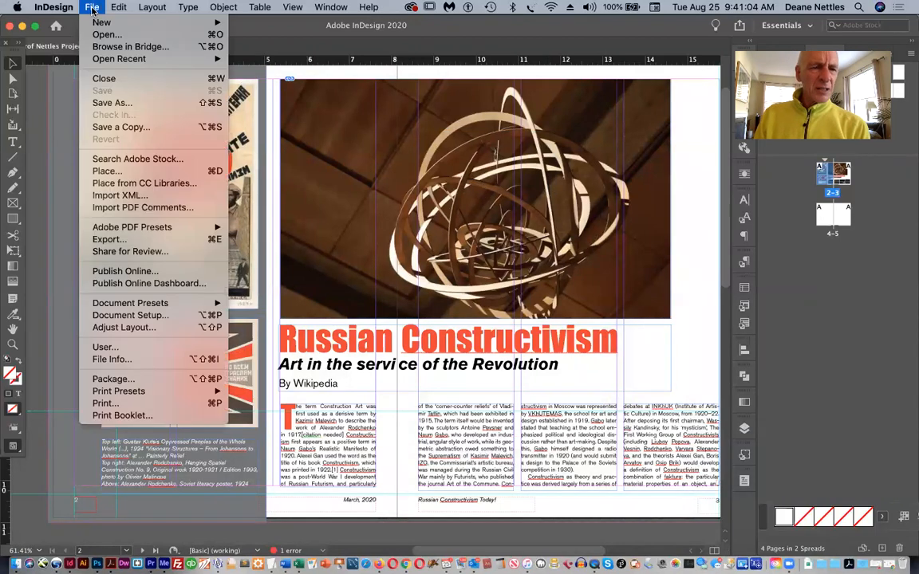
{"action": "left_click", "coordinate": [113, 379]}
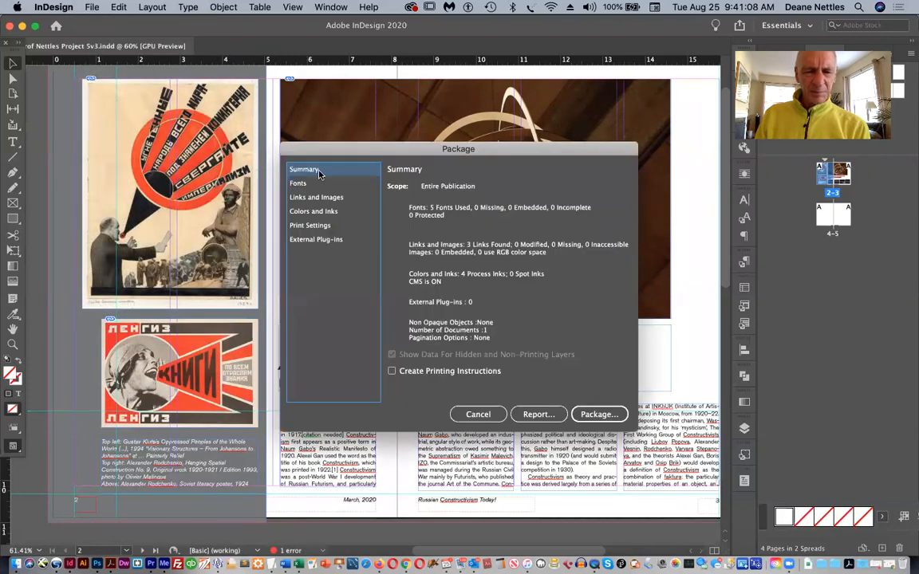
{"action": "left_click", "coordinate": [591, 424]}
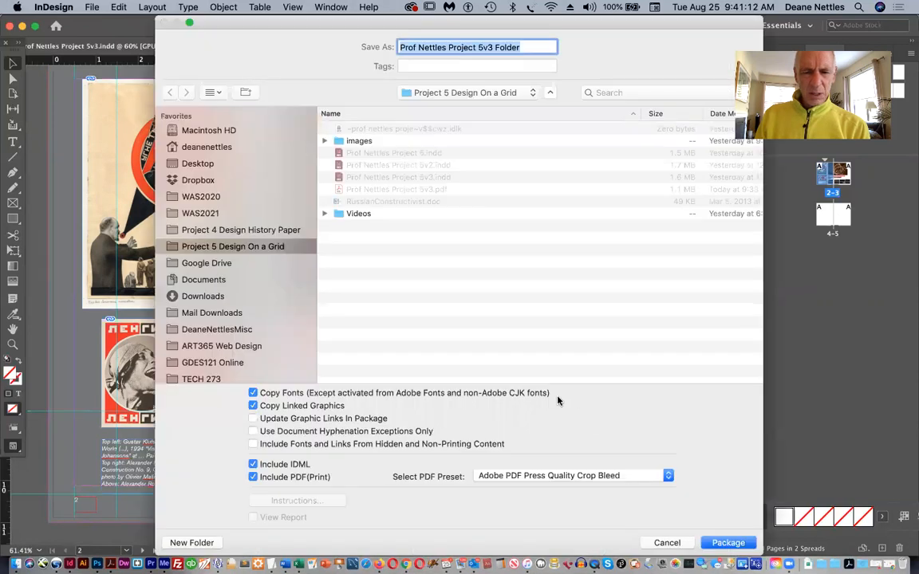
{"action": "left_click", "coordinate": [588, 476]}
{"action": "left_click", "coordinate": [585, 487]}
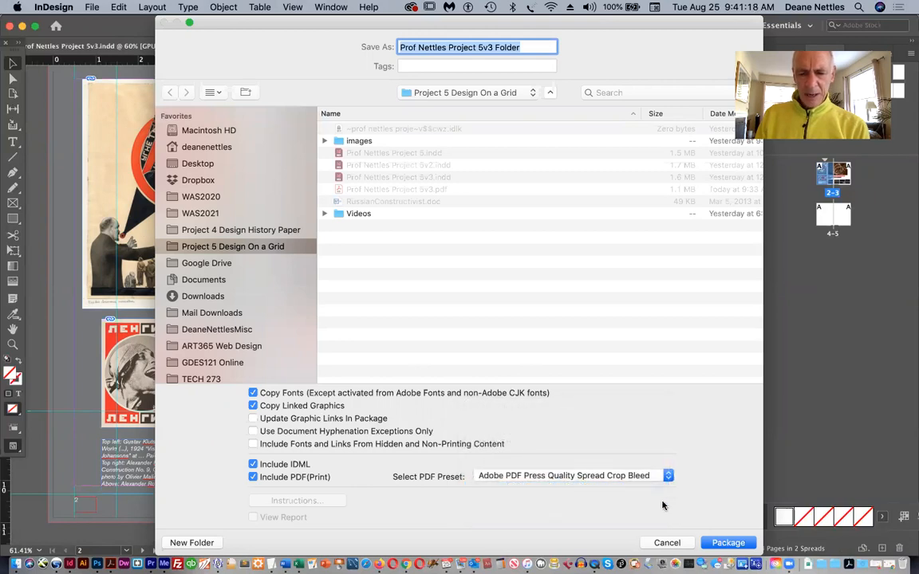
{"action": "left_click", "coordinate": [719, 544]}
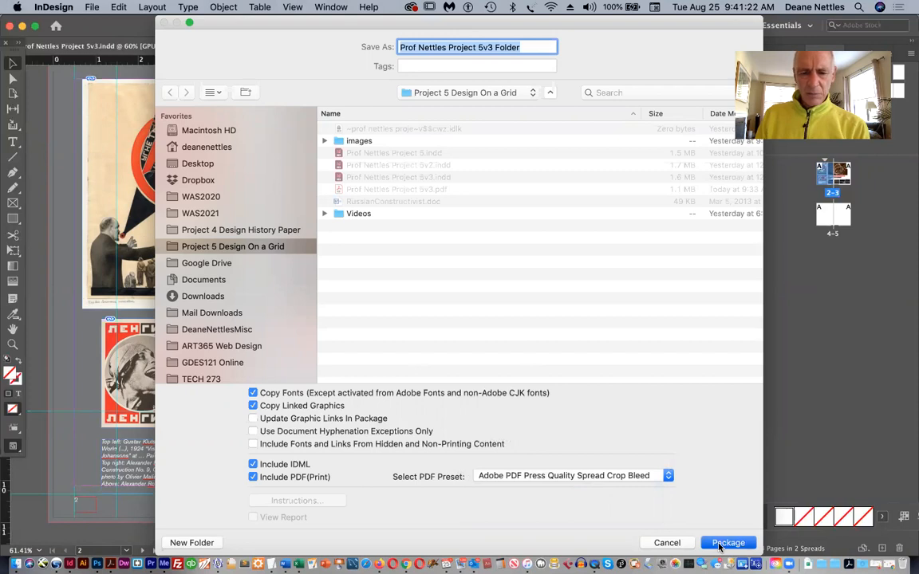
{"action": "left_click", "coordinate": [576, 353]}
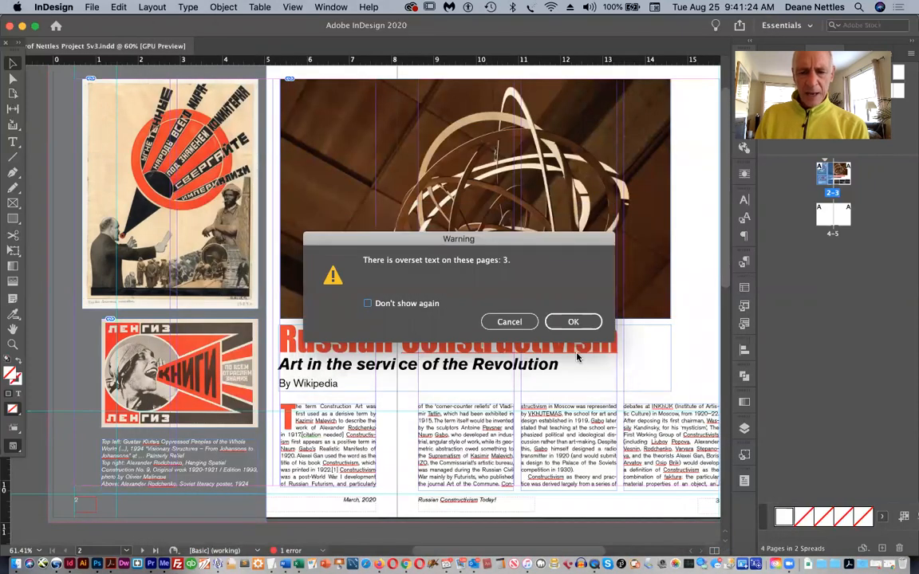
{"action": "left_click", "coordinate": [576, 323]}
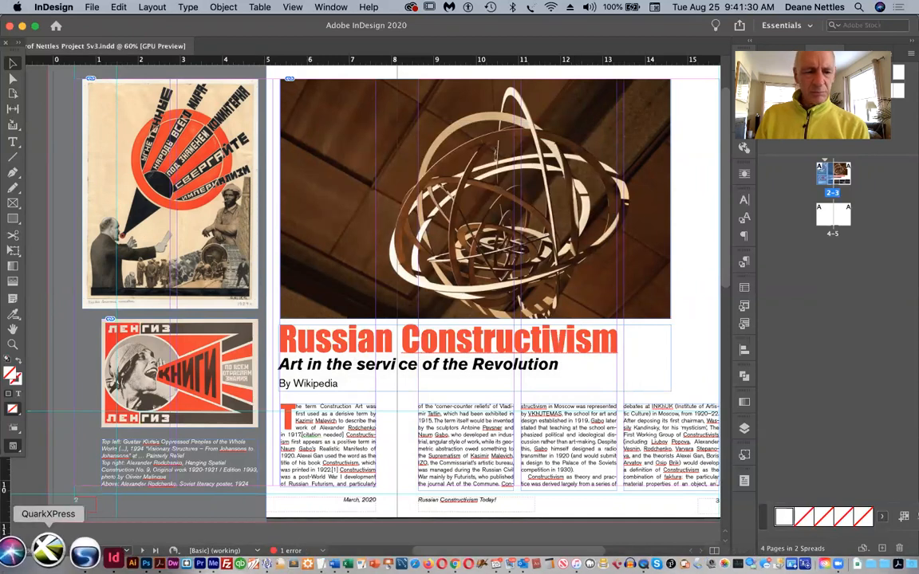
Switch to Finder, expand the newly packaged 5v3 folder, open its PDF in Acrobat to examine the spread and crop marks, and close it.
{"action": "left_click", "coordinate": [16, 552]}
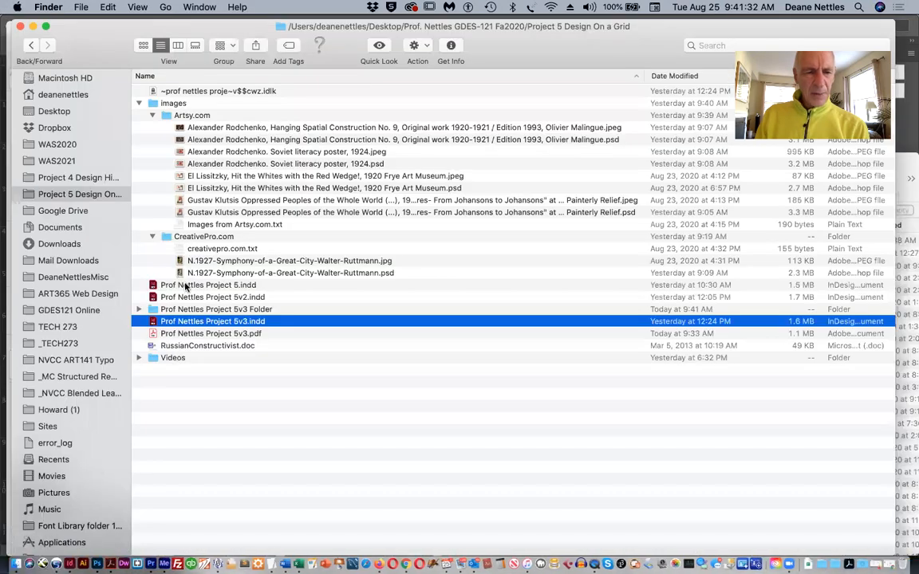
{"action": "left_click", "coordinate": [138, 309]}
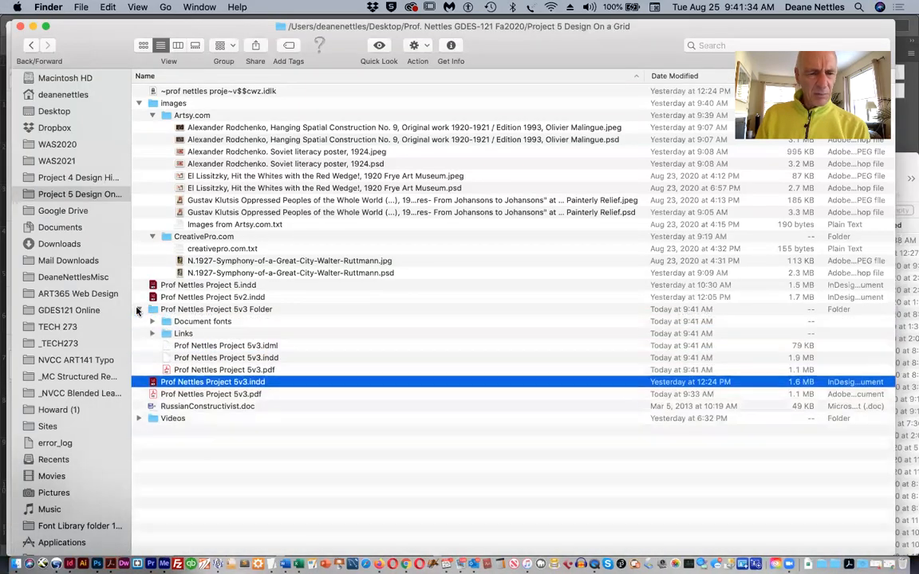
{"action": "double_click", "coordinate": [176, 371]}
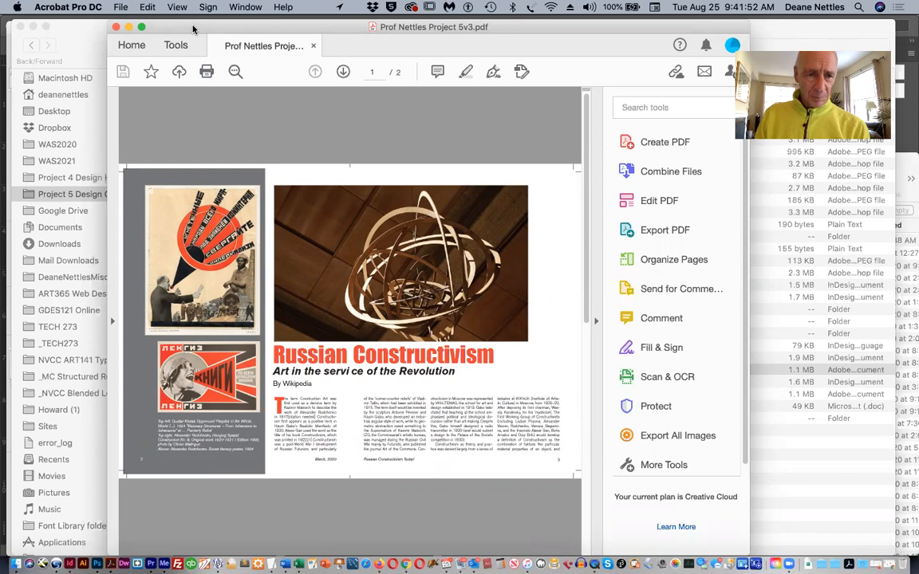
{"action": "left_click", "coordinate": [115, 27]}
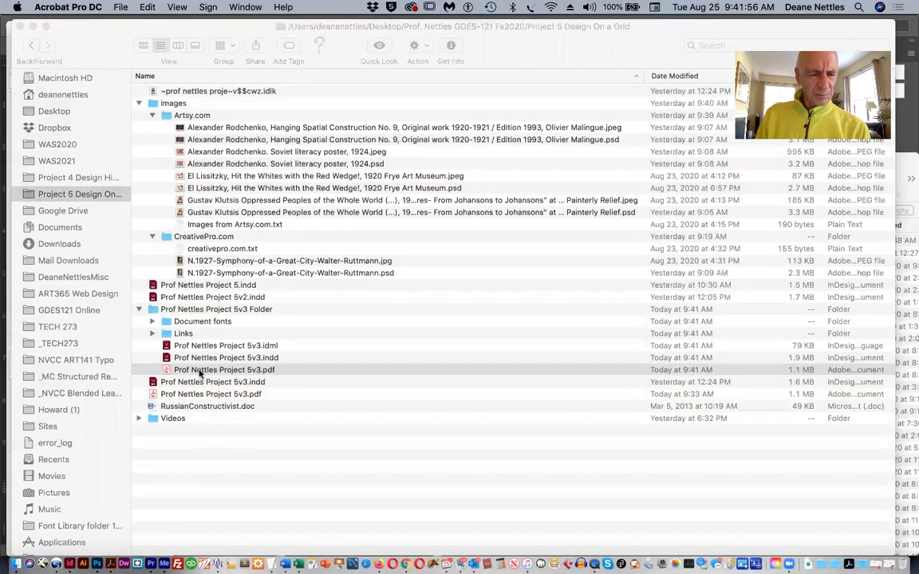